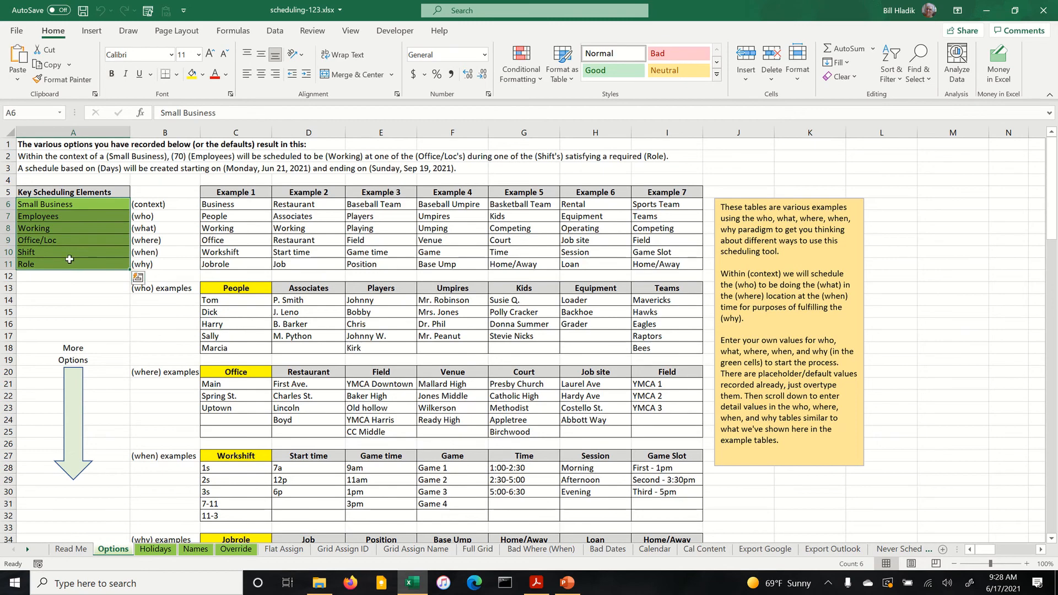
# Clear the Key Scheduling Elements in A6:A11 and all Core Value entries in B42:B48 on the Options sheet
pyautogui.press('Delete')
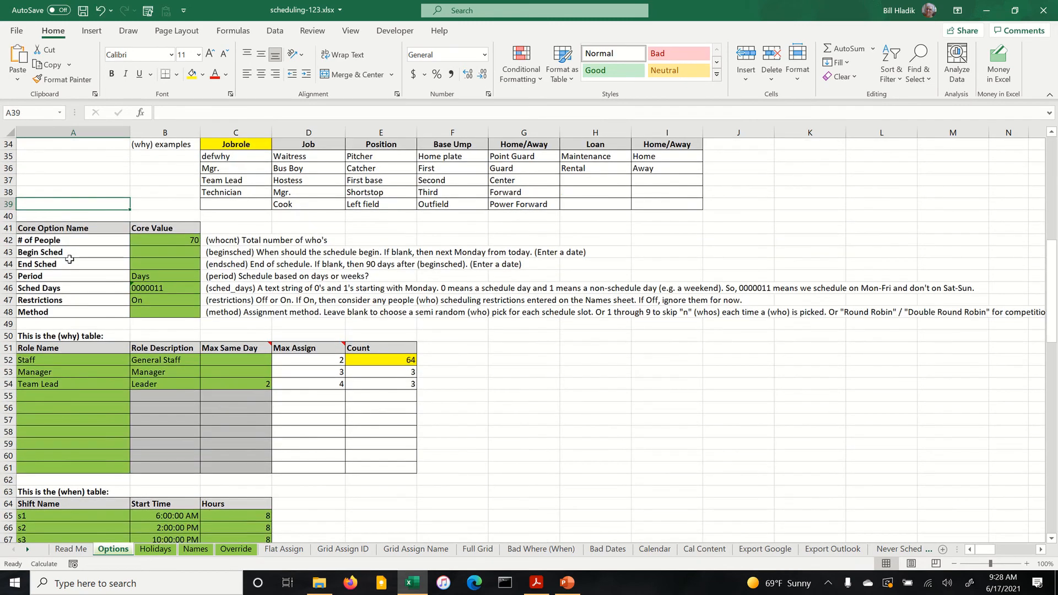
pyautogui.moveTo(187, 239); pyautogui.dragTo(179, 317)
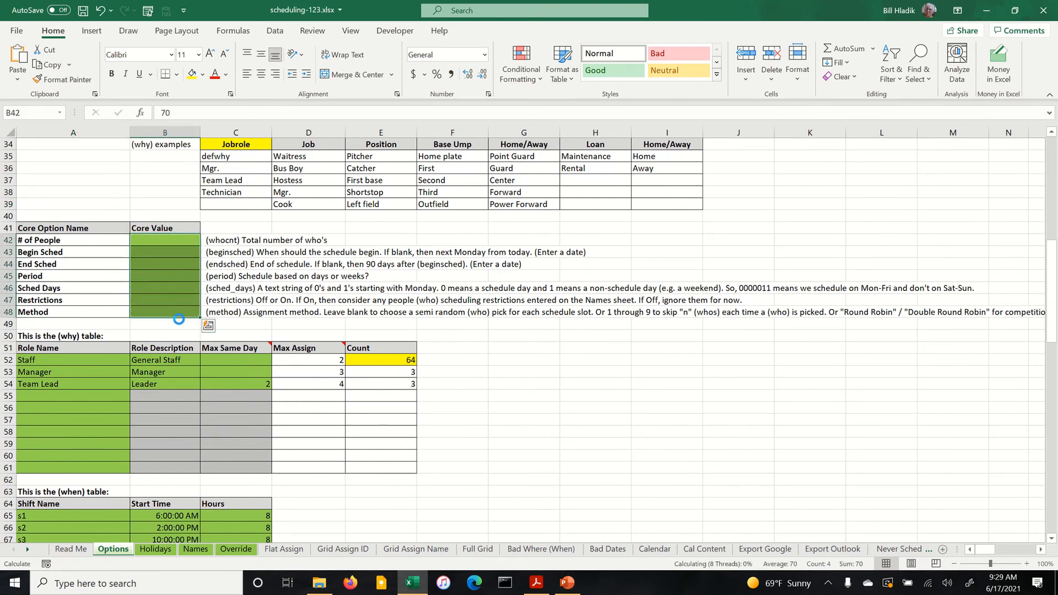
pyautogui.press('Delete')
# Clear the role entries in A52:C54 of the (why) table and the shift entries in A65:C70 of the (when) table
pyautogui.click(114, 359)
pyautogui.moveTo(115, 360); pyautogui.dragTo(249, 380)
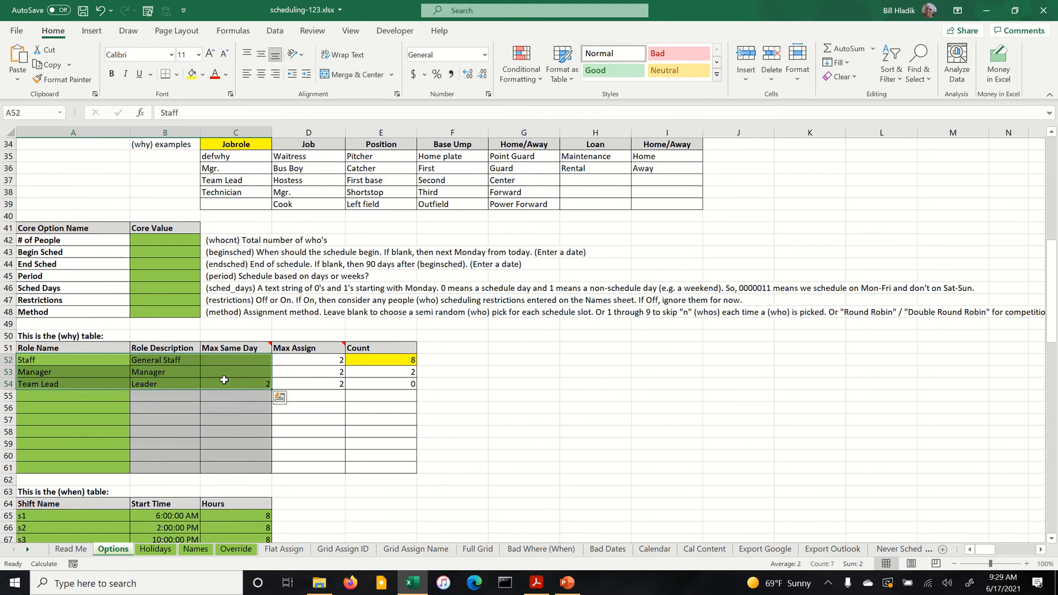
pyautogui.press('Delete')
pyautogui.scroll(-4, 240, 381)
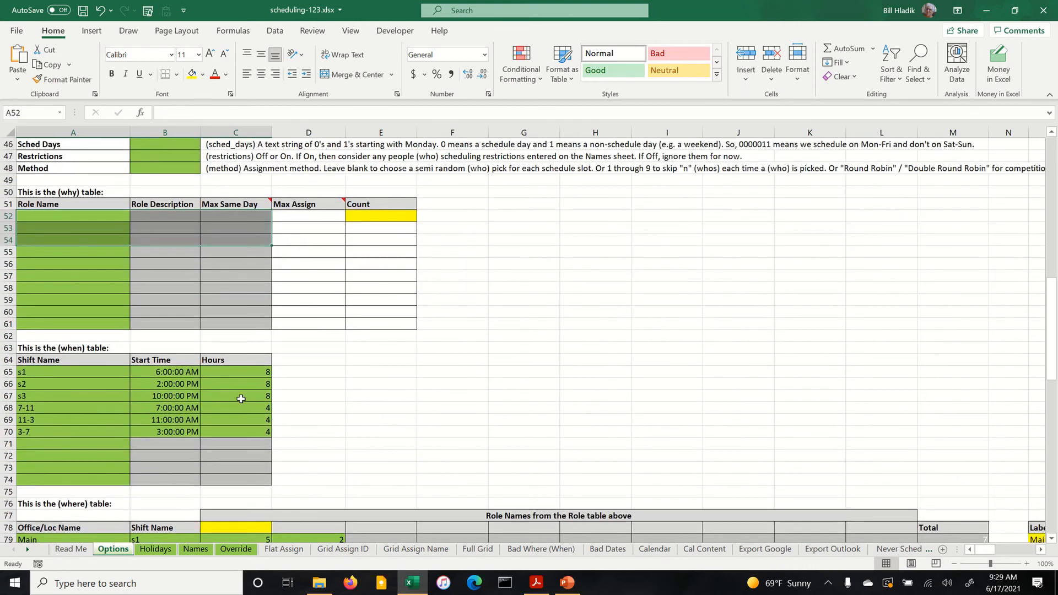
pyautogui.moveTo(85, 372); pyautogui.dragTo(239, 428)
pyautogui.press('Delete')
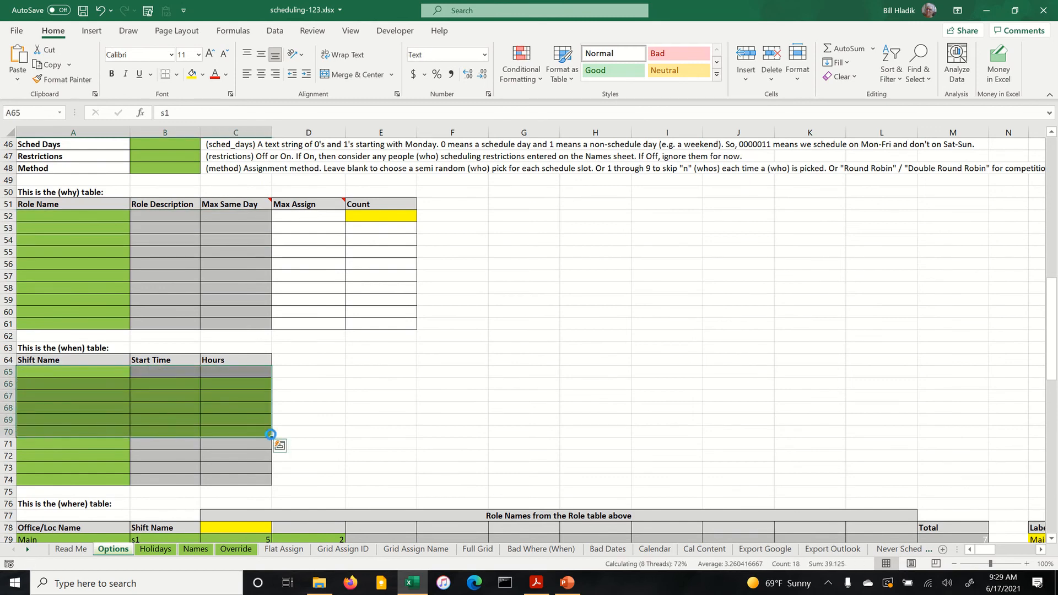
# Clear the location rows in A79:E83 of the (where) table and the Cal Display value in B100
pyautogui.scroll(-8, 240, 428)
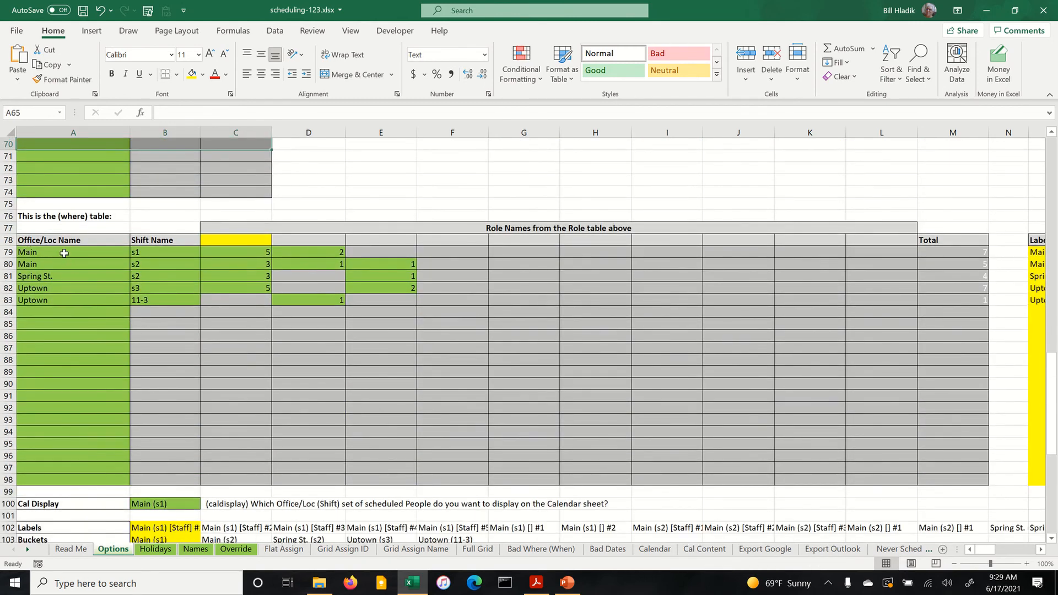
pyautogui.moveTo(64, 252); pyautogui.dragTo(383, 298)
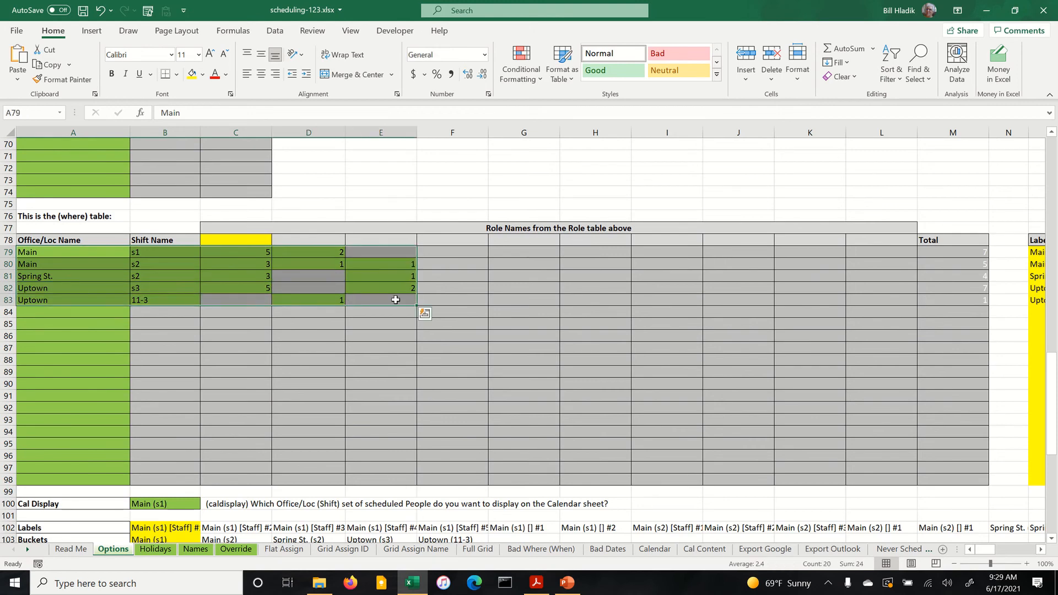
pyautogui.press('Delete')
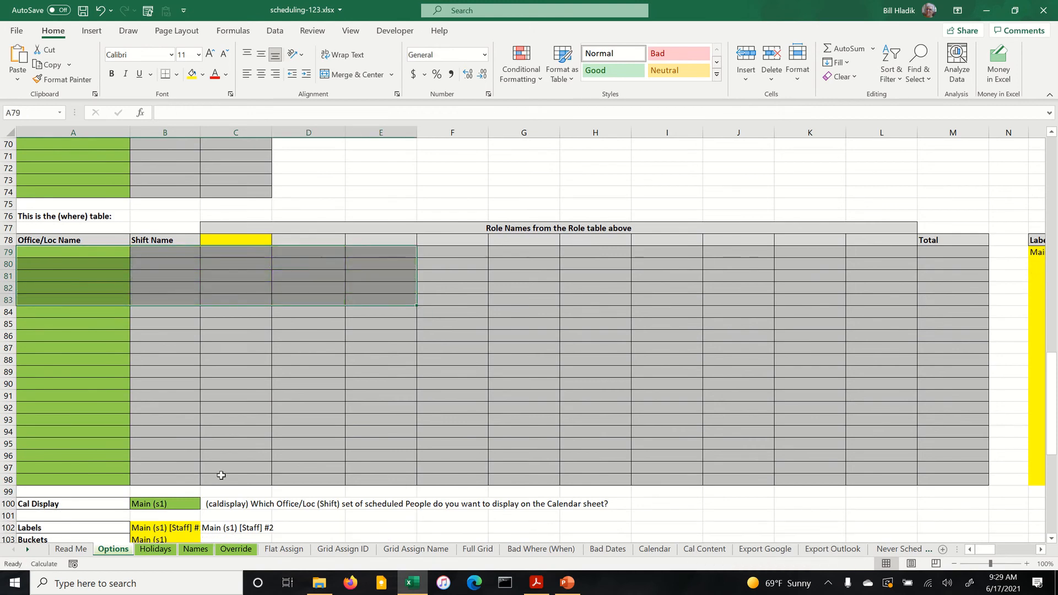
pyautogui.click(168, 502)
pyautogui.press('Delete')
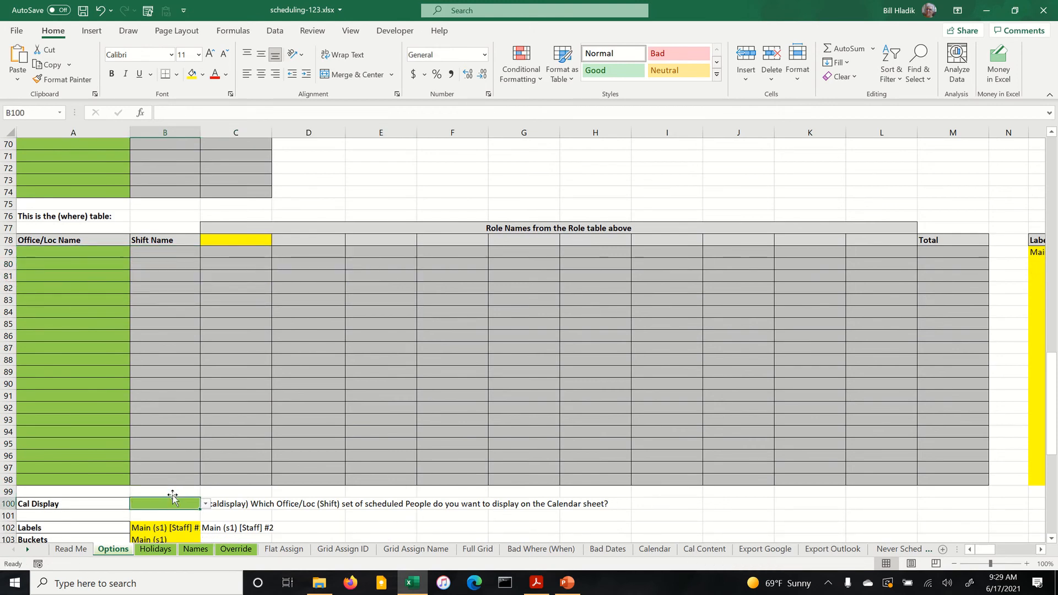
pyautogui.press('pagedown')
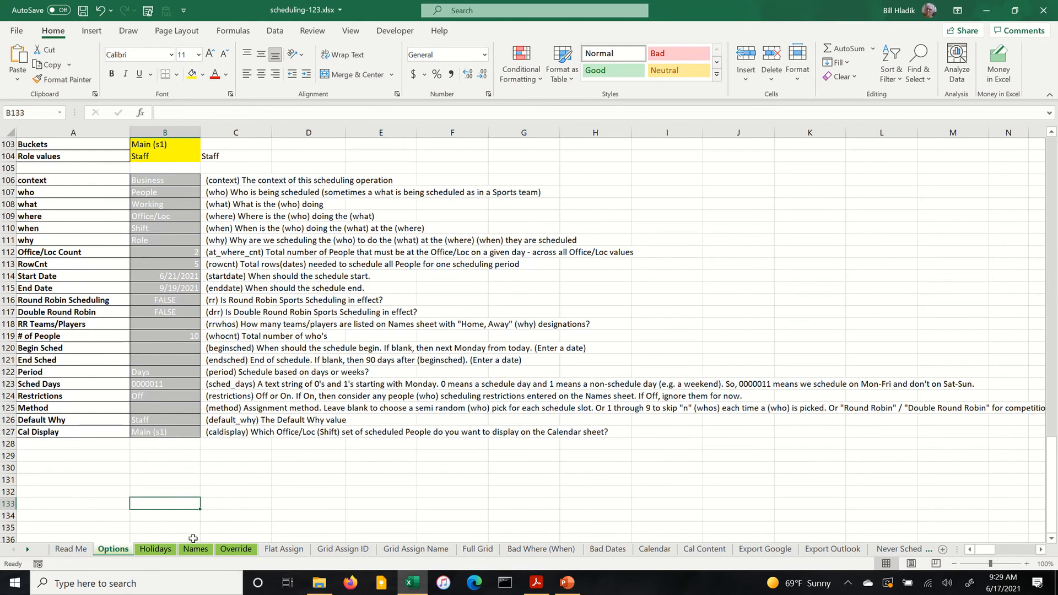
# Leave the Holidays sheet as it is and clear all people, restrictions and roles in B2:E101 on the Names sheet
pyautogui.click(156, 550)
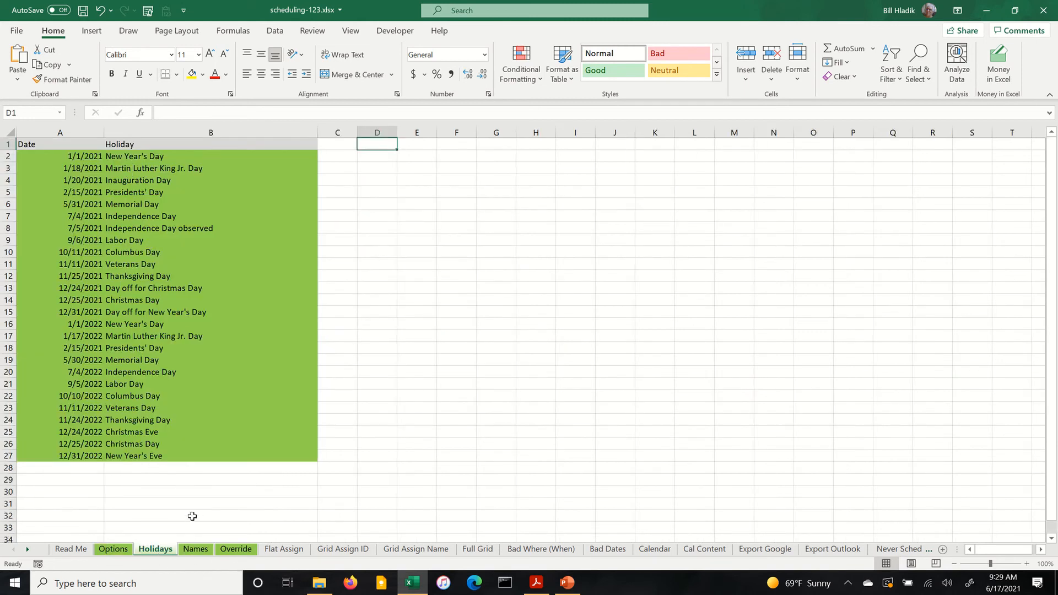
pyautogui.click(197, 549)
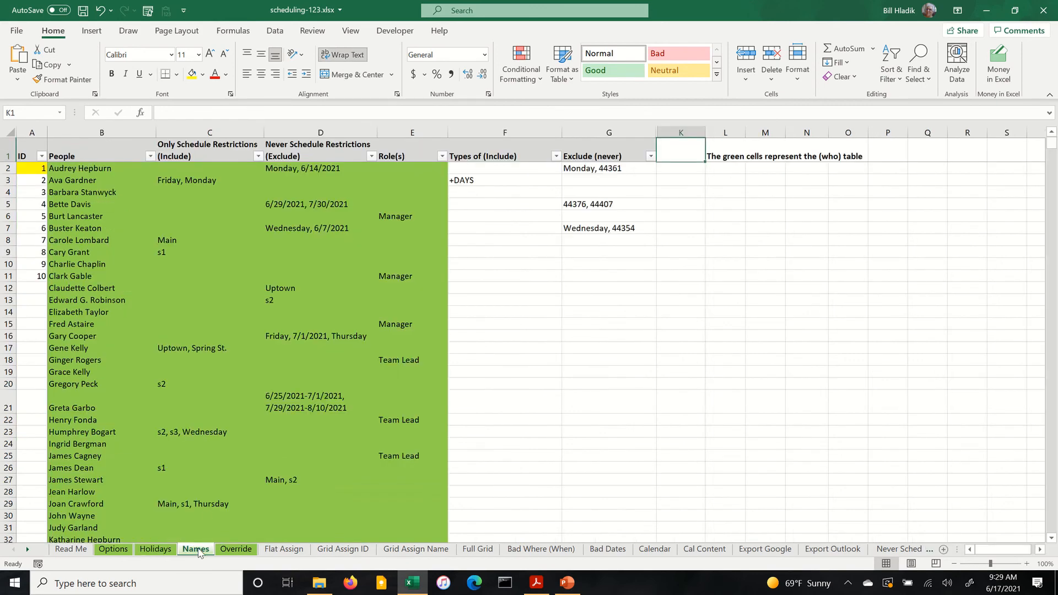
pyautogui.click(72, 171)
pyautogui.moveTo(73, 170); pyautogui.dragTo(400, 259)
pyautogui.scroll(-20, 400, 259)
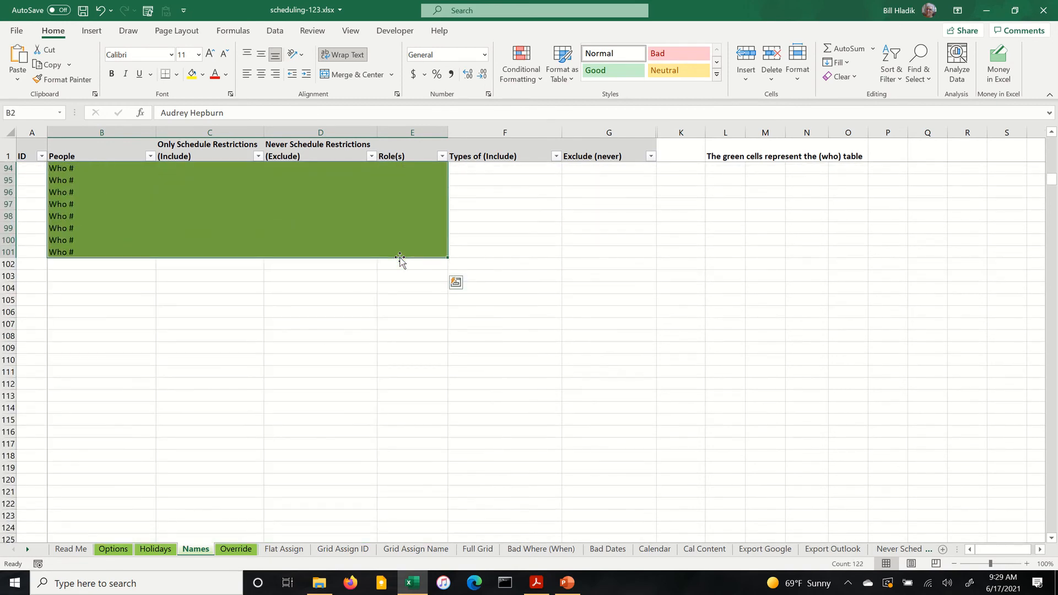
pyautogui.press('Delete')
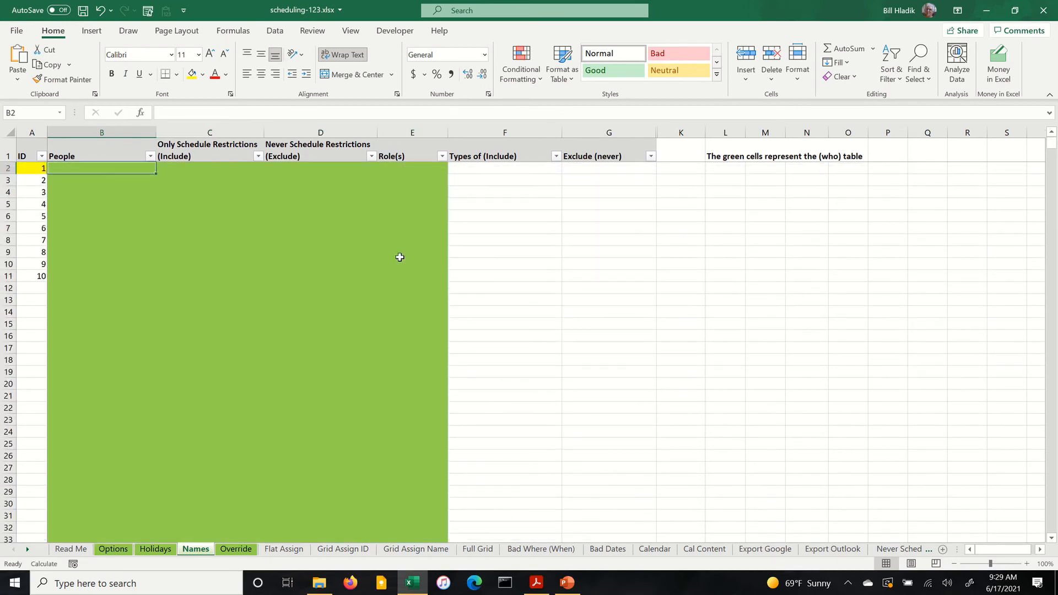
# Review how the schedule builds from default values on the Override, assignment, Full Grid, Bad Where (When), Bad Dates and Calendar sheets
pyautogui.click(236, 549)
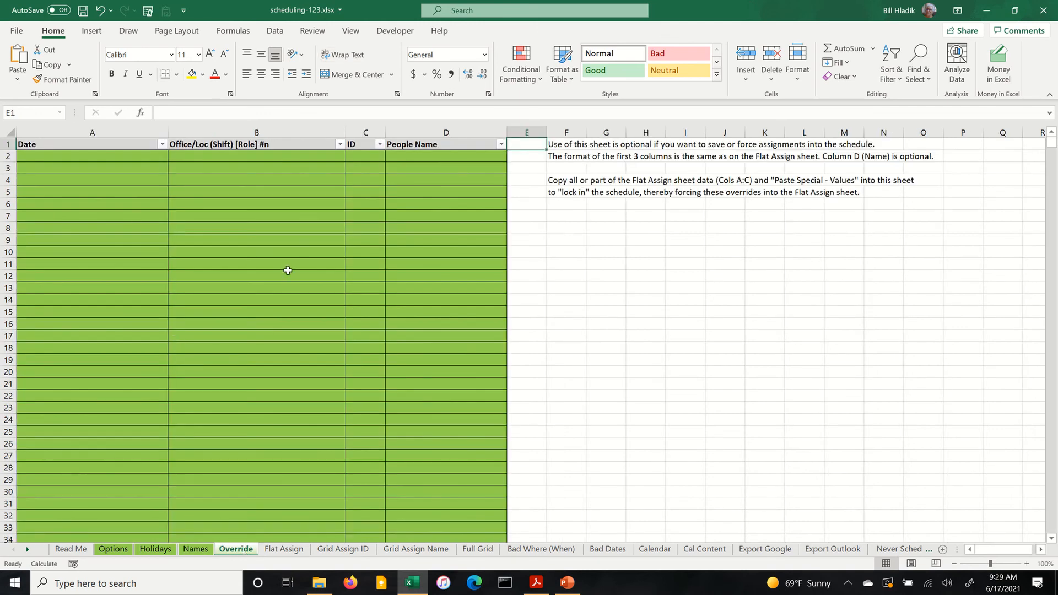
pyautogui.click(284, 550)
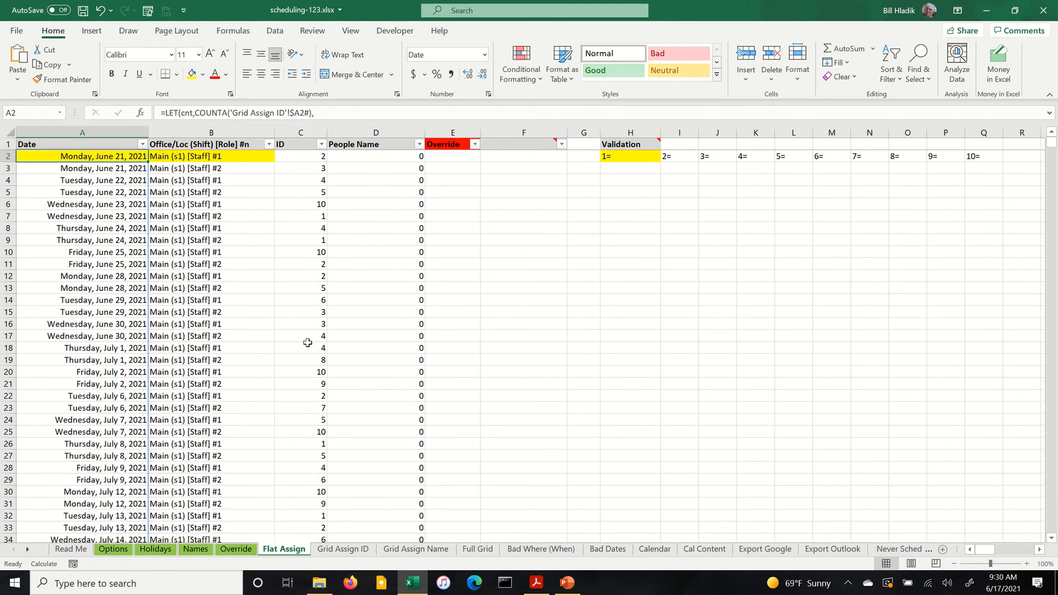
pyautogui.click(342, 549)
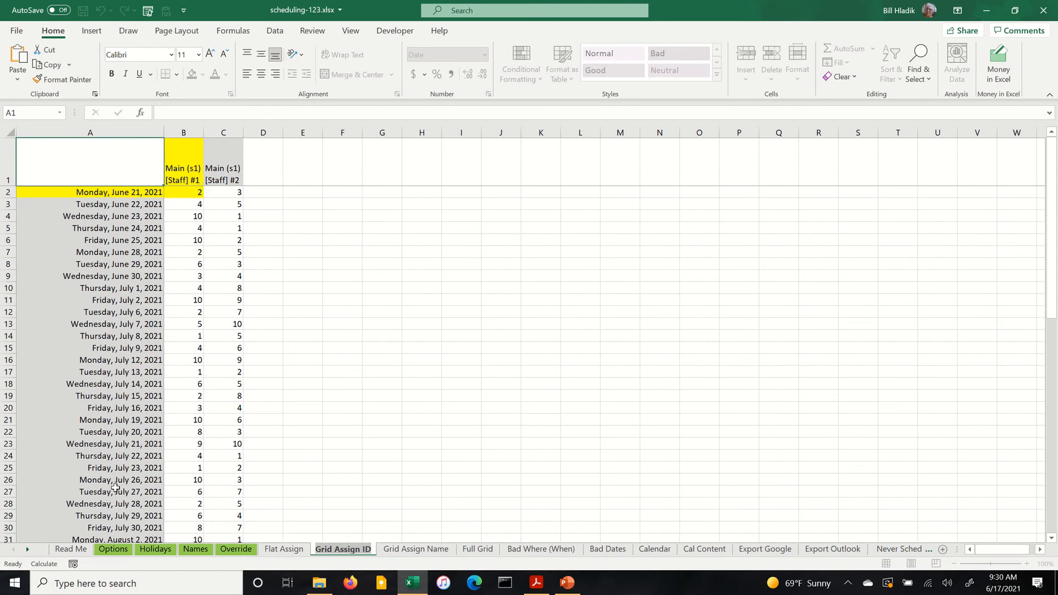
pyautogui.click(417, 549)
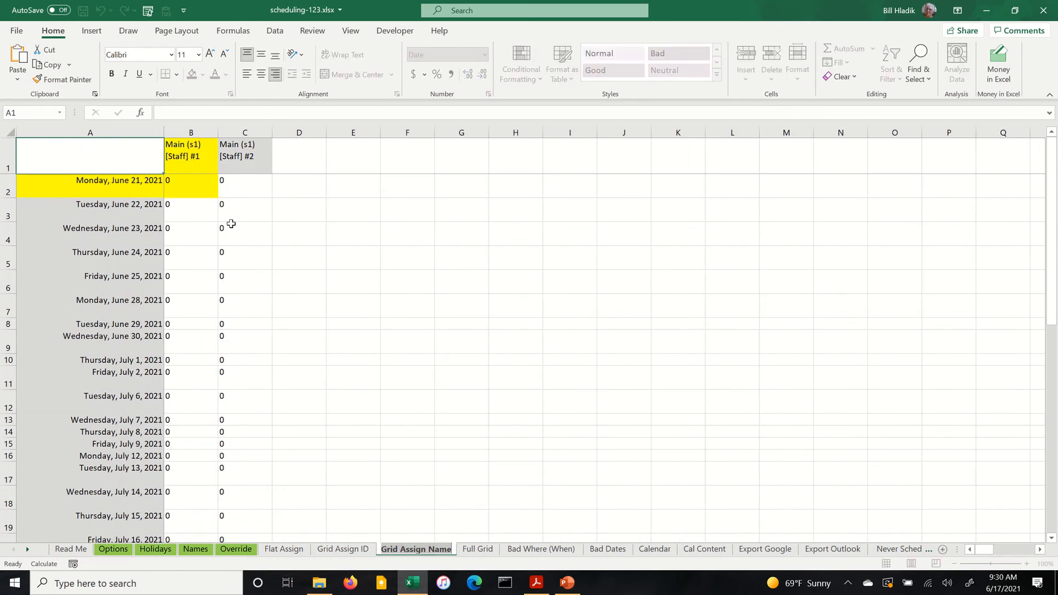
pyautogui.click(488, 549)
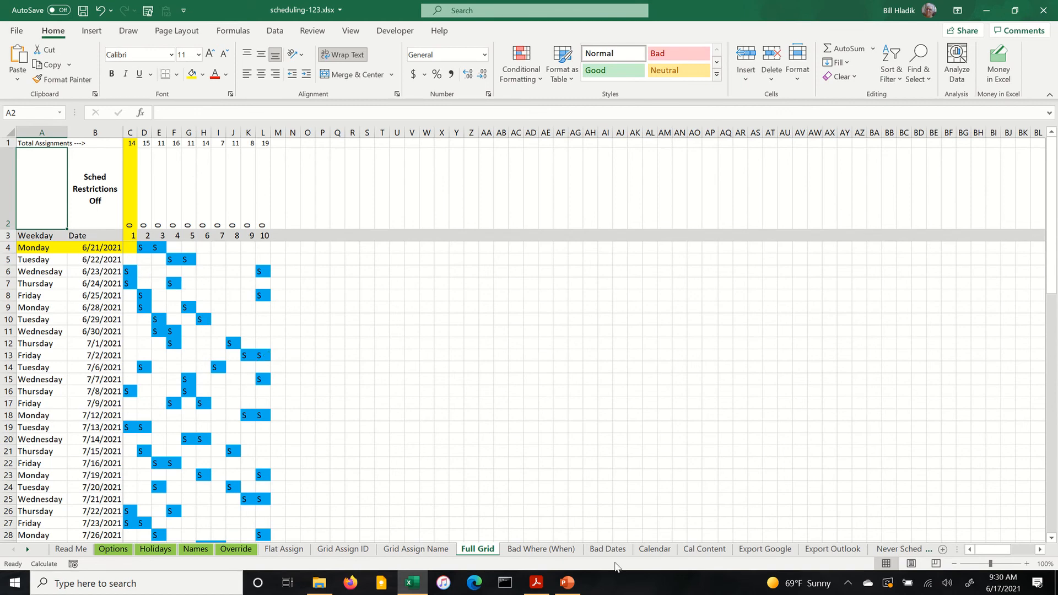
pyautogui.click(527, 556)
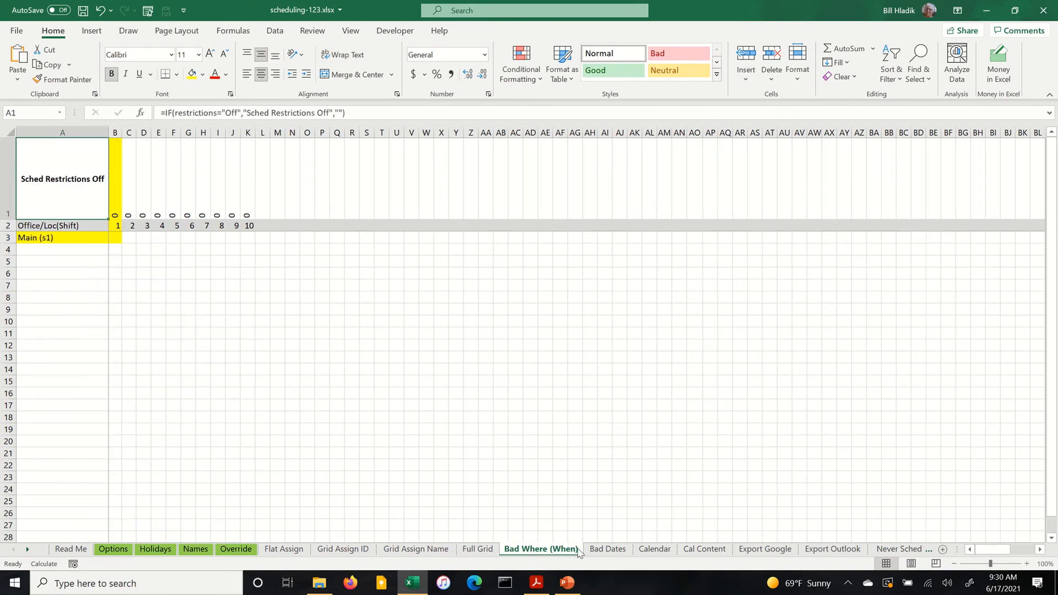
pyautogui.click(606, 551)
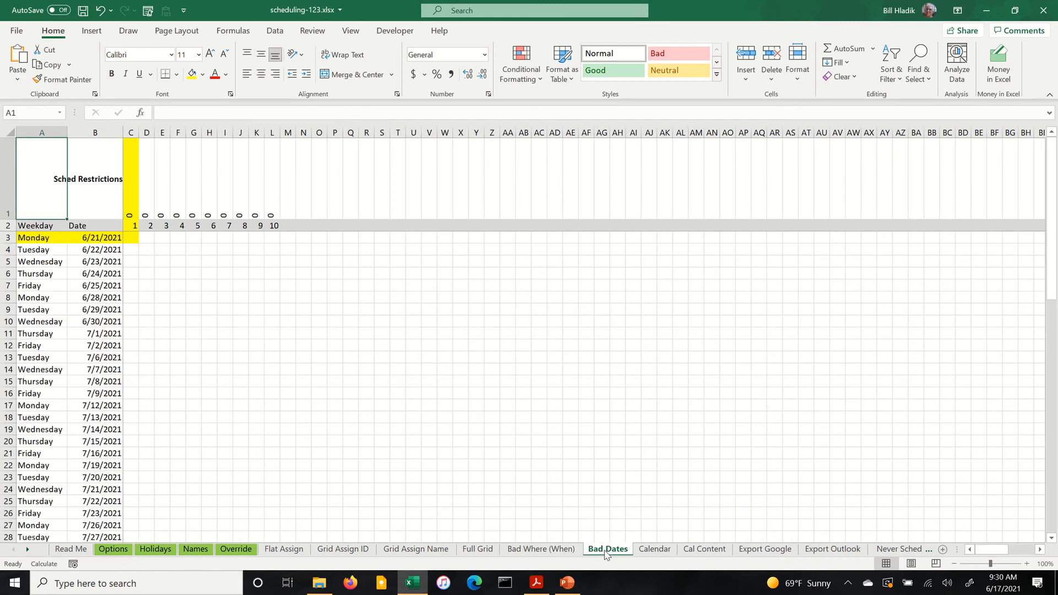
pyautogui.click(653, 549)
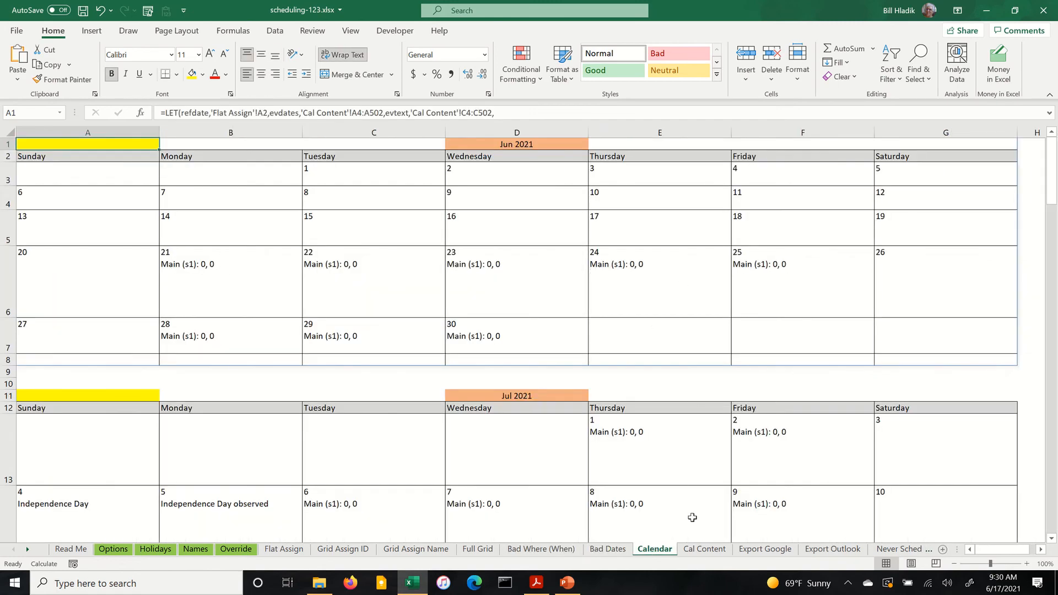
pyautogui.click(194, 549)
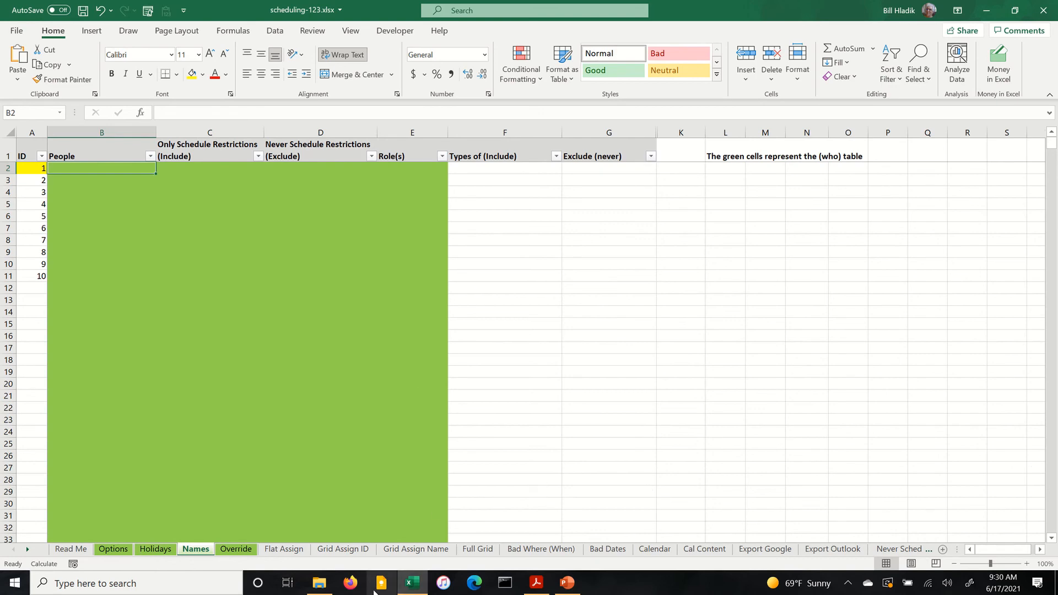
pyautogui.click(284, 549)
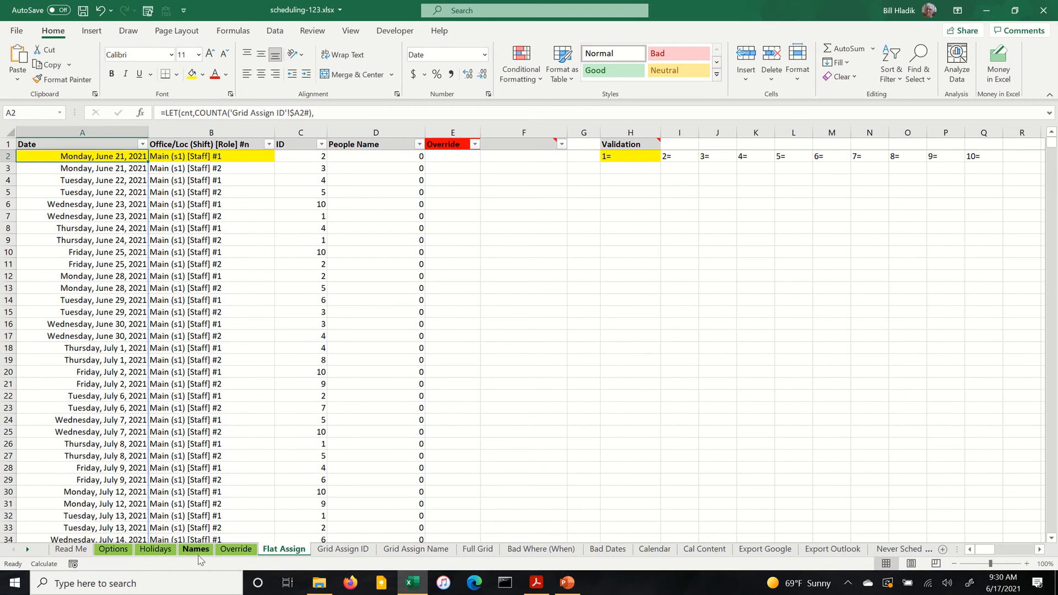
# Return to the Options sheet and set the # of People core value to 5
pyautogui.click(114, 549)
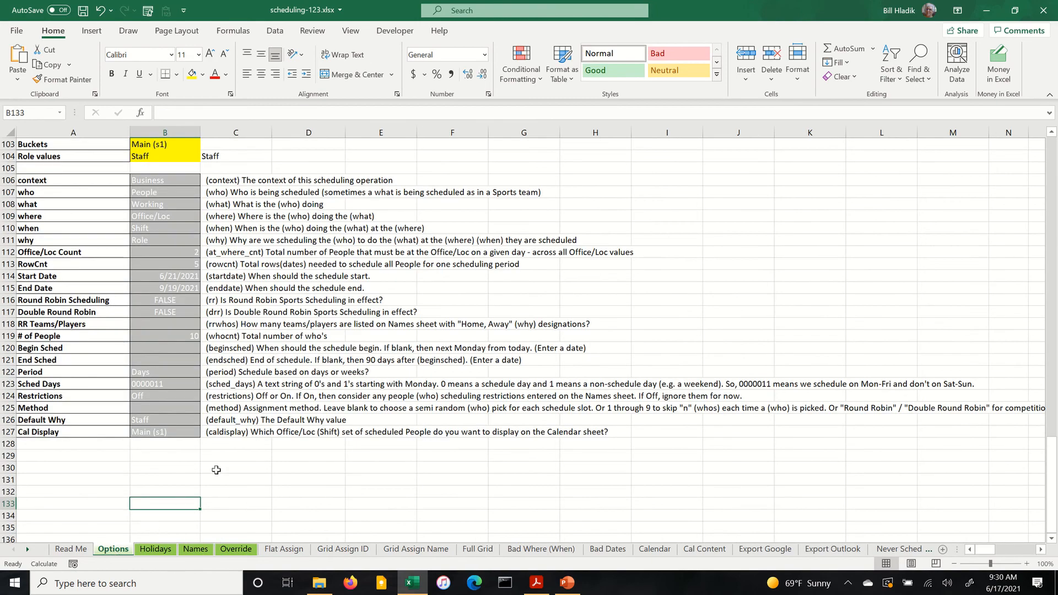
pyautogui.hotkey('ctrl', 'Home')
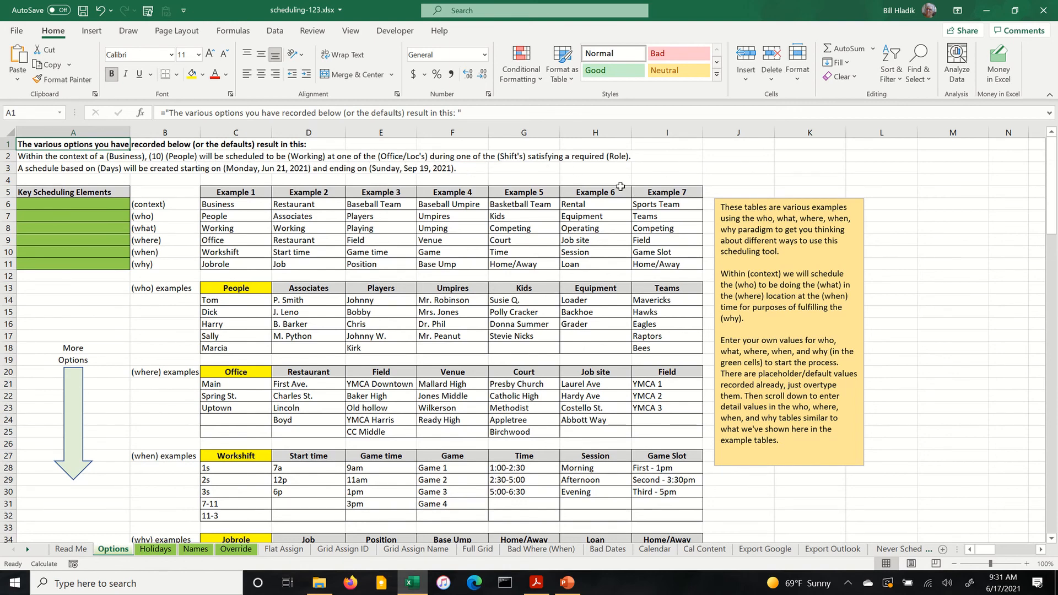
pyautogui.scroll(-7, 329, 344)
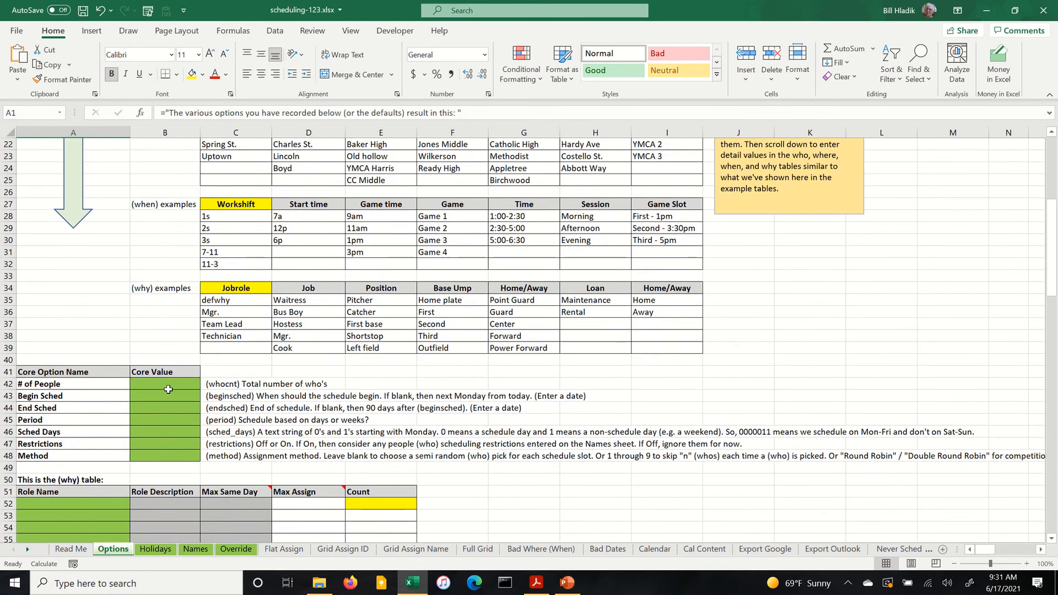
pyautogui.click(166, 384)
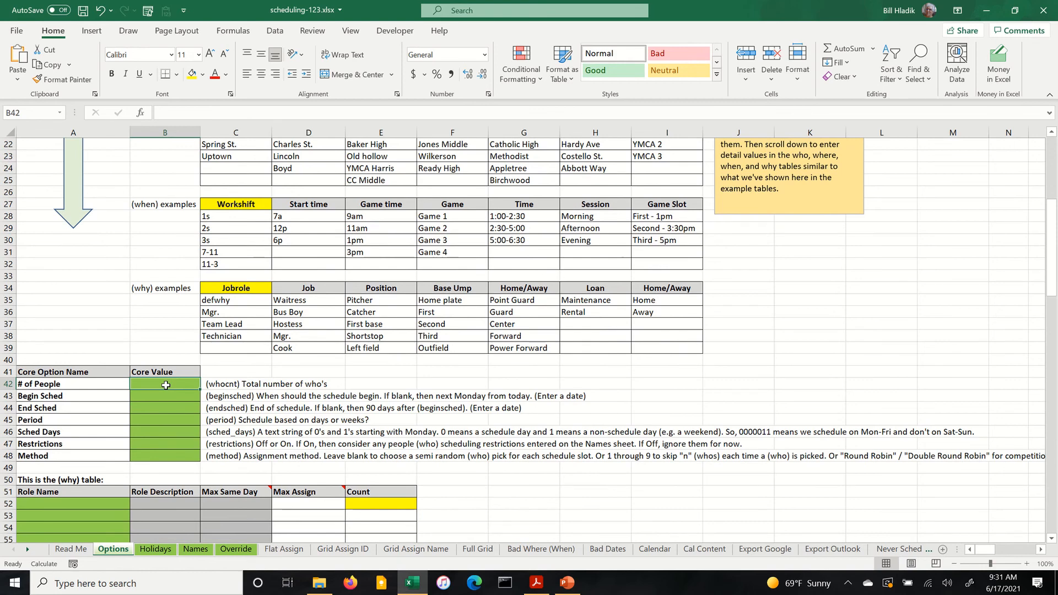
pyautogui.write('10')
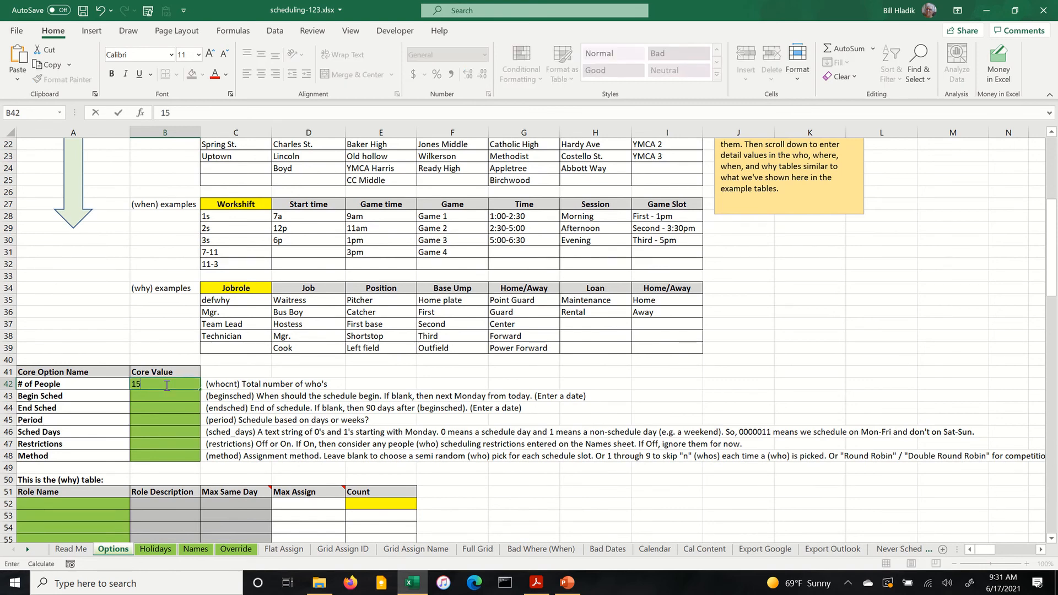
pyautogui.press('BackSpace')
pyautogui.press('Return')
# Leave End Sched blank and set the Period core value to Days
pyautogui.press('Return')
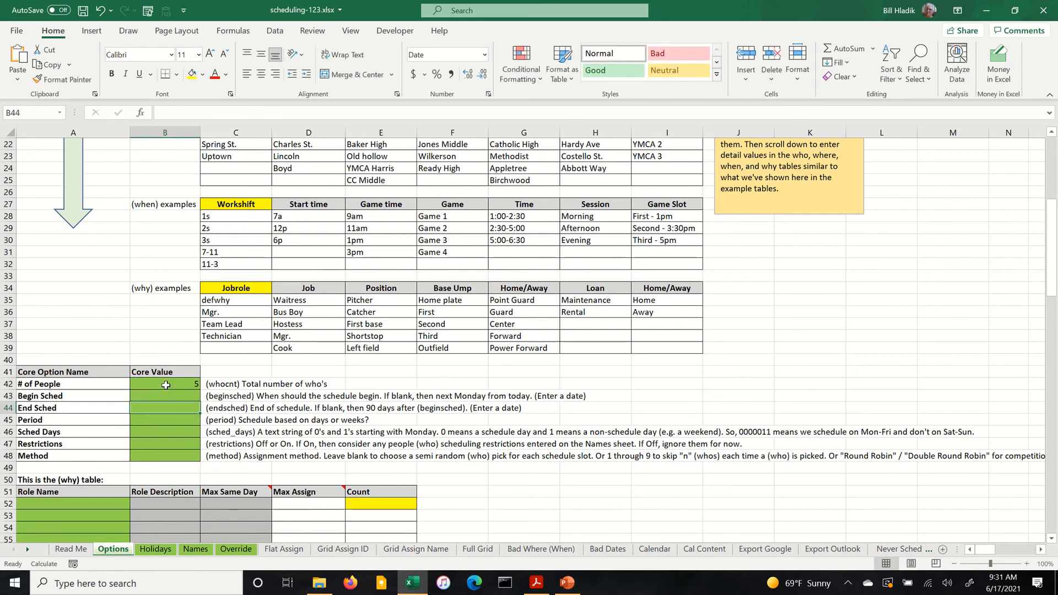
pyautogui.press('Return')
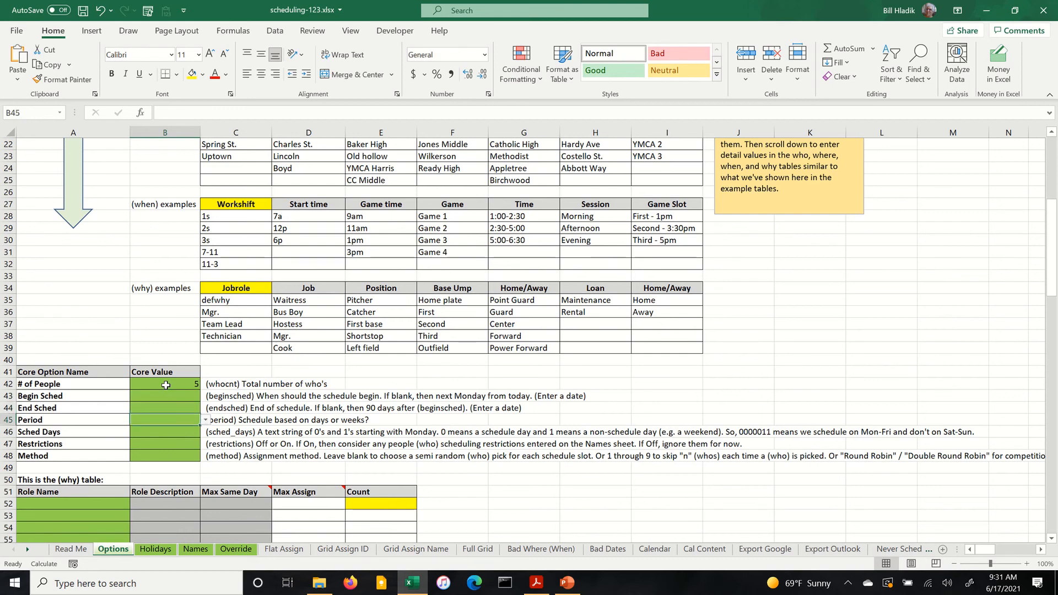
pyautogui.write('Days')
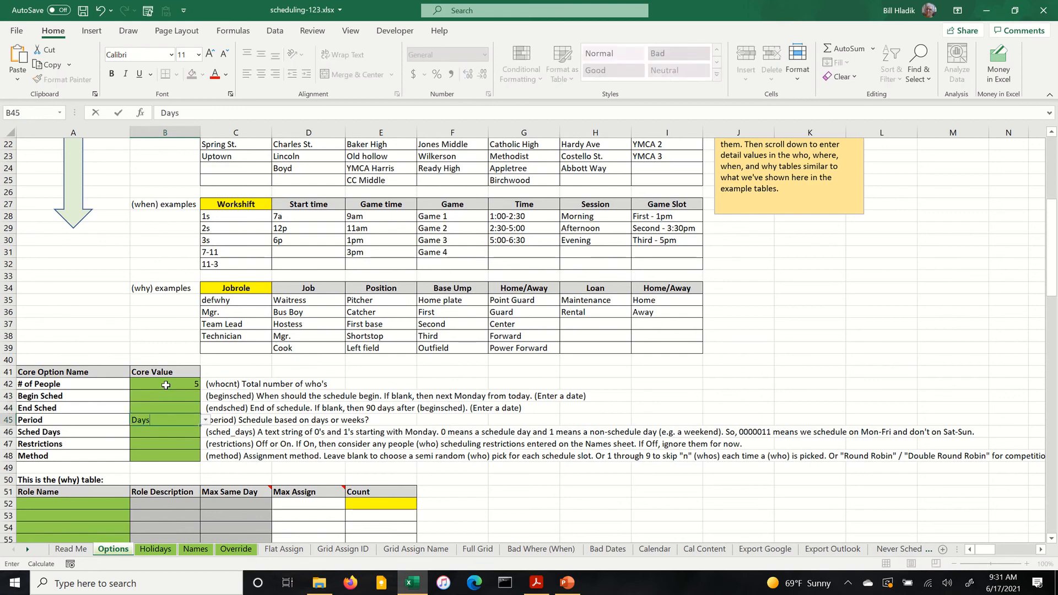
pyautogui.press('Escape')
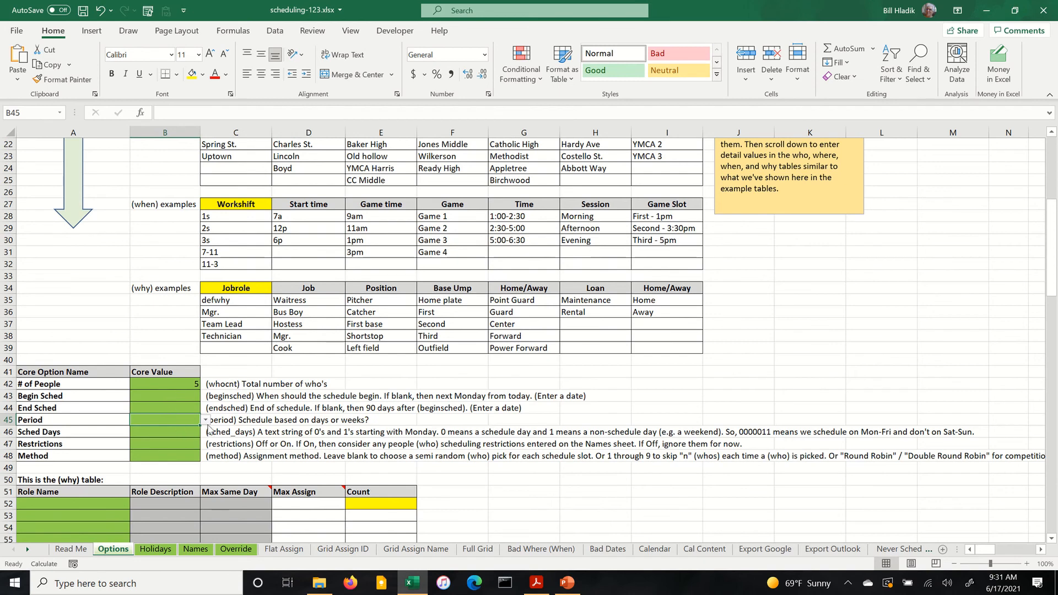
pyautogui.click(205, 420)
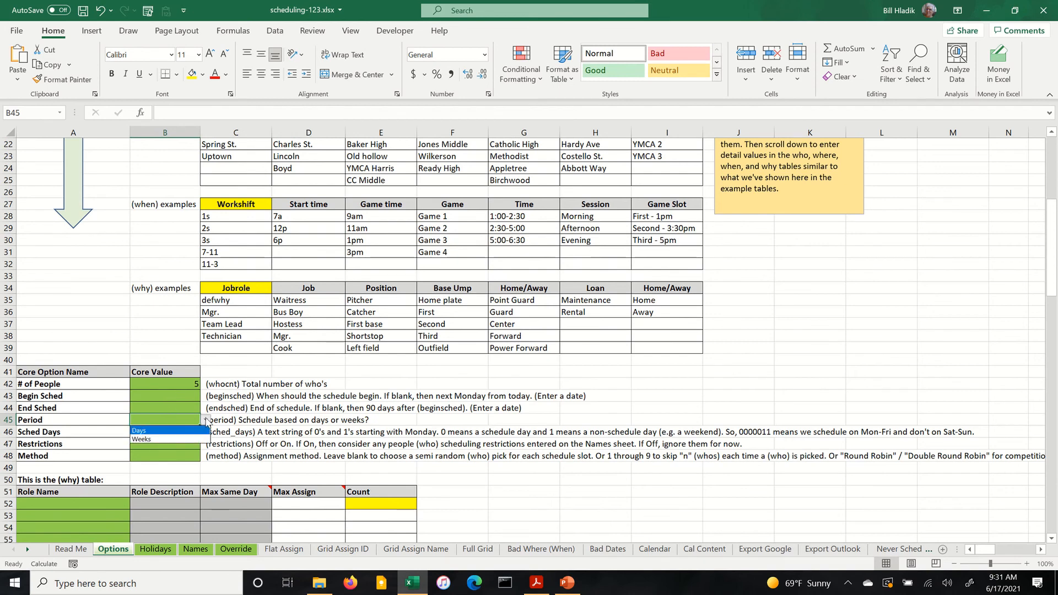
pyautogui.click(144, 431)
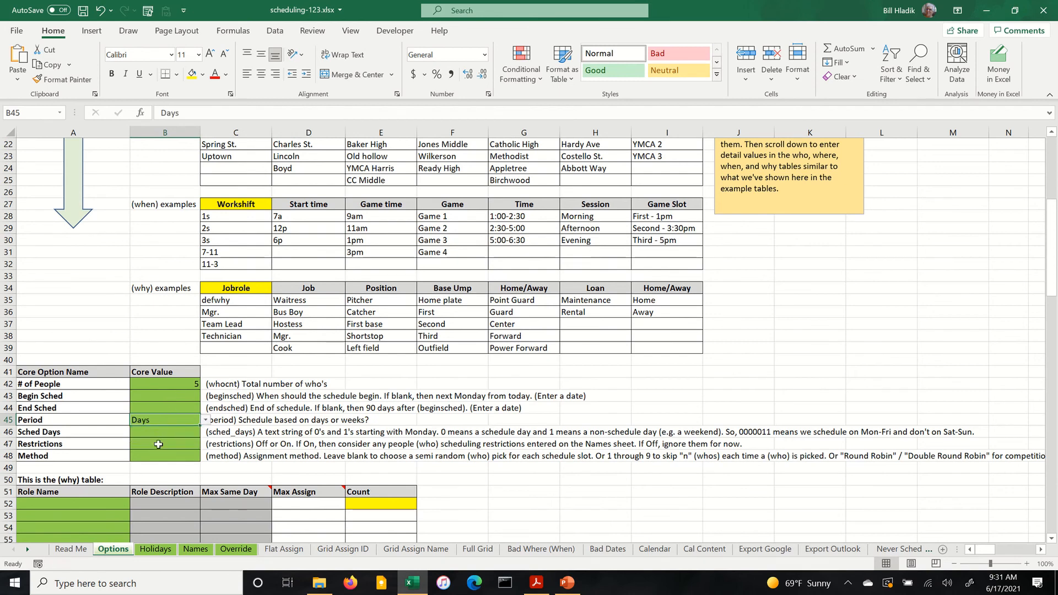
# Set the Sched Days core value to 0000011 so that only Monday to Friday are scheduled
pyautogui.click(180, 433)
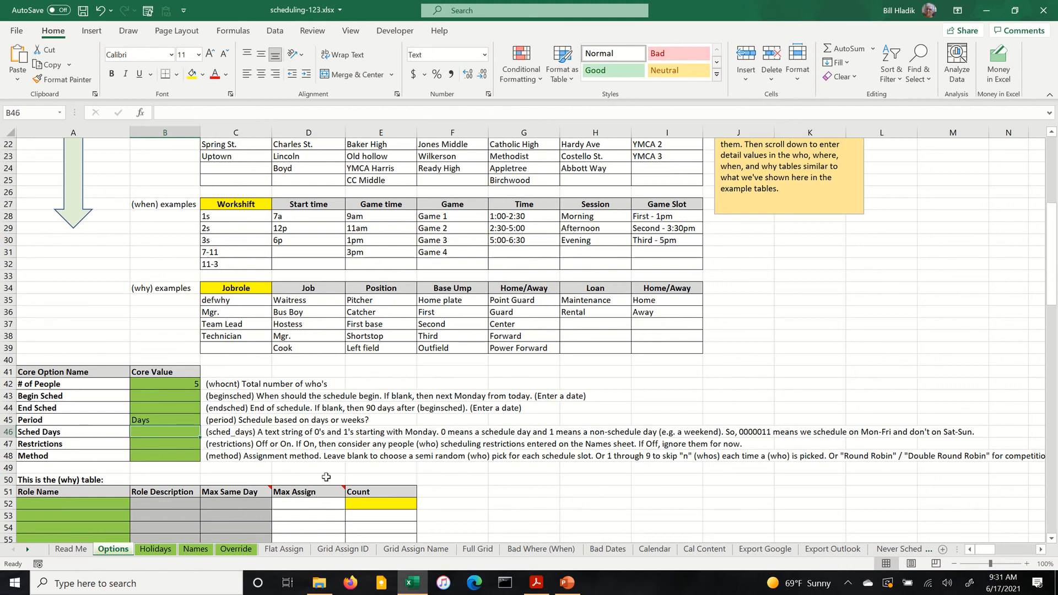
pyautogui.write('0000')
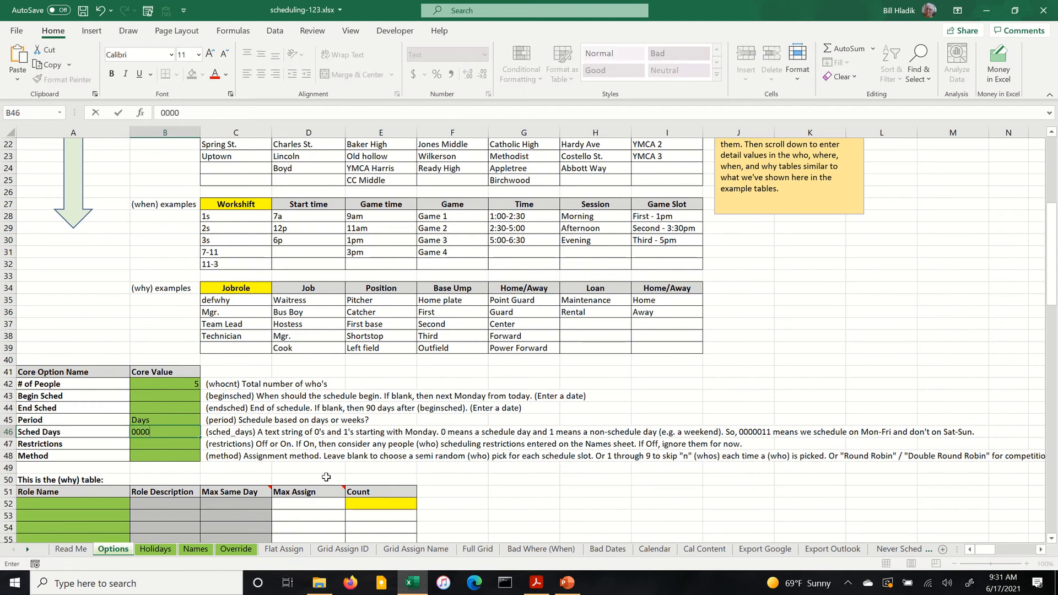
pyautogui.write('011')
pyautogui.press('Return')
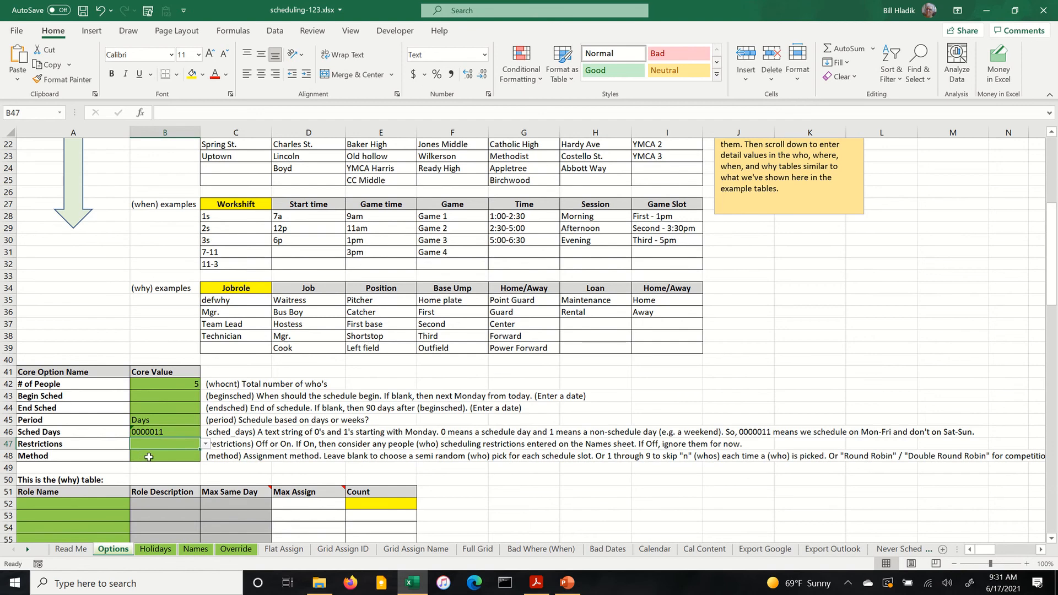
# Enter Associate as the first role name in the (why) table, leaving its Role Description and Max Same Day blank
pyautogui.scroll(-4, 435, 479)
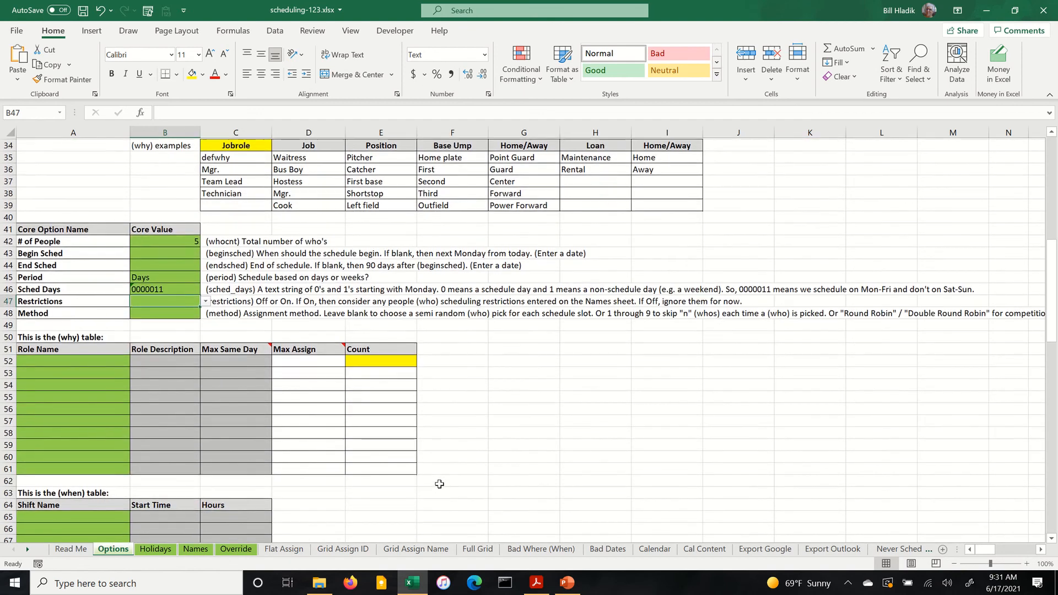
pyautogui.click(41, 360)
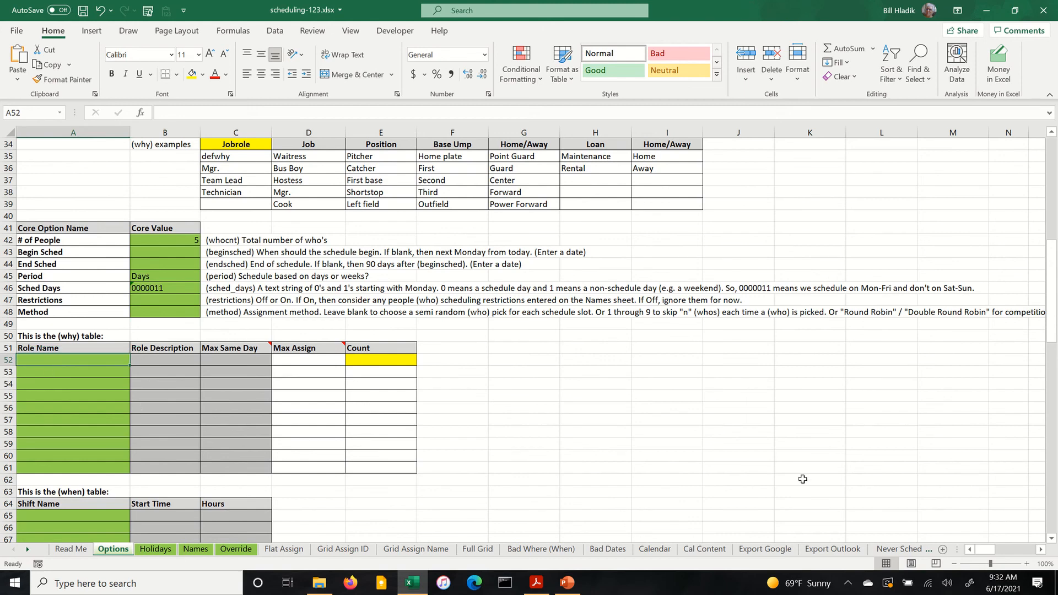
pyautogui.write('A')
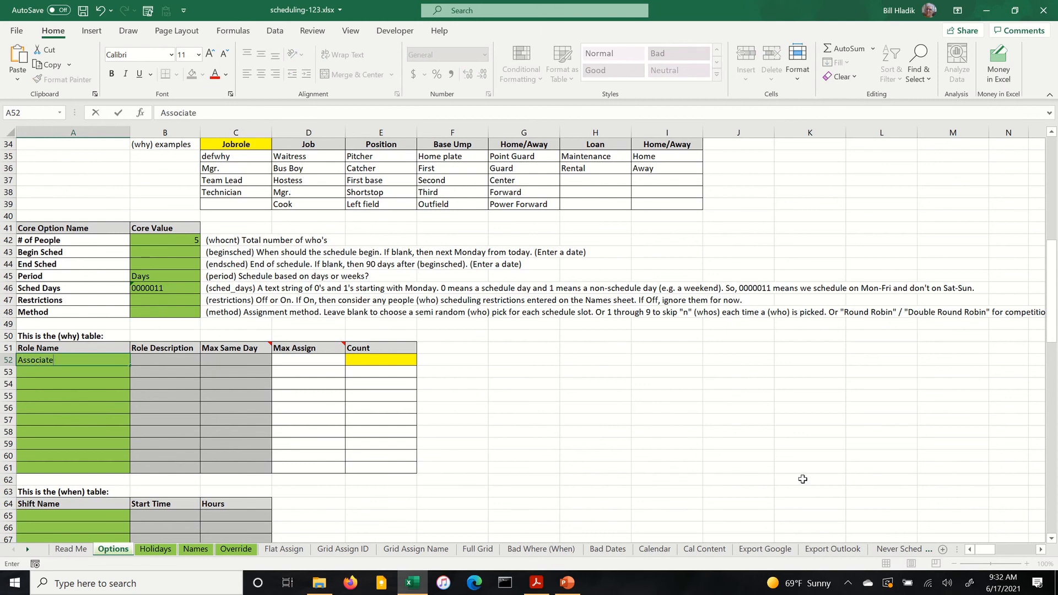
pyautogui.write('ssociate')
pyautogui.hotkey('ctrl', 'Return')
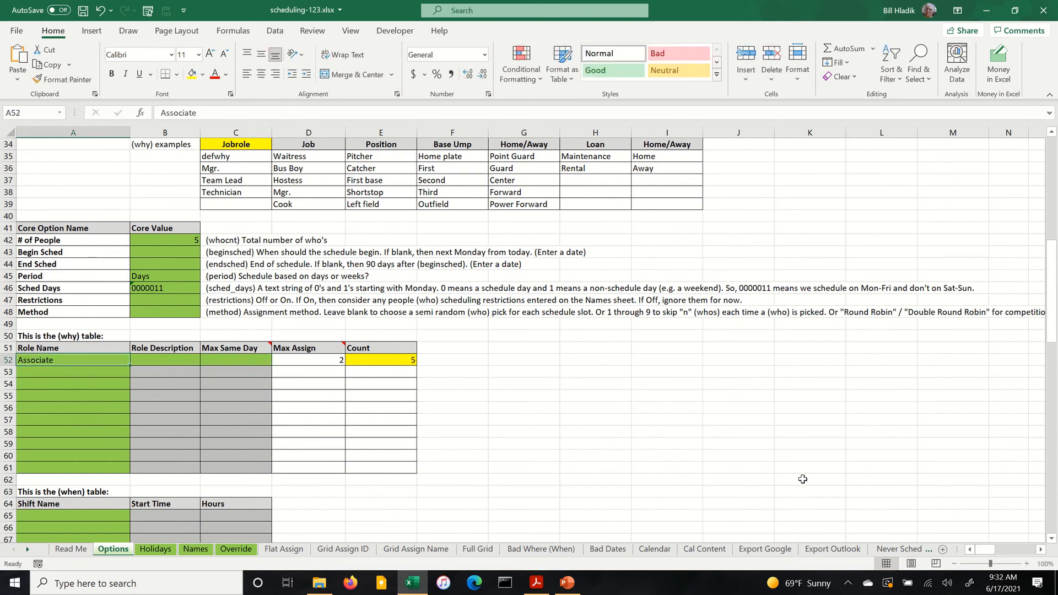
pyautogui.press('Tab')
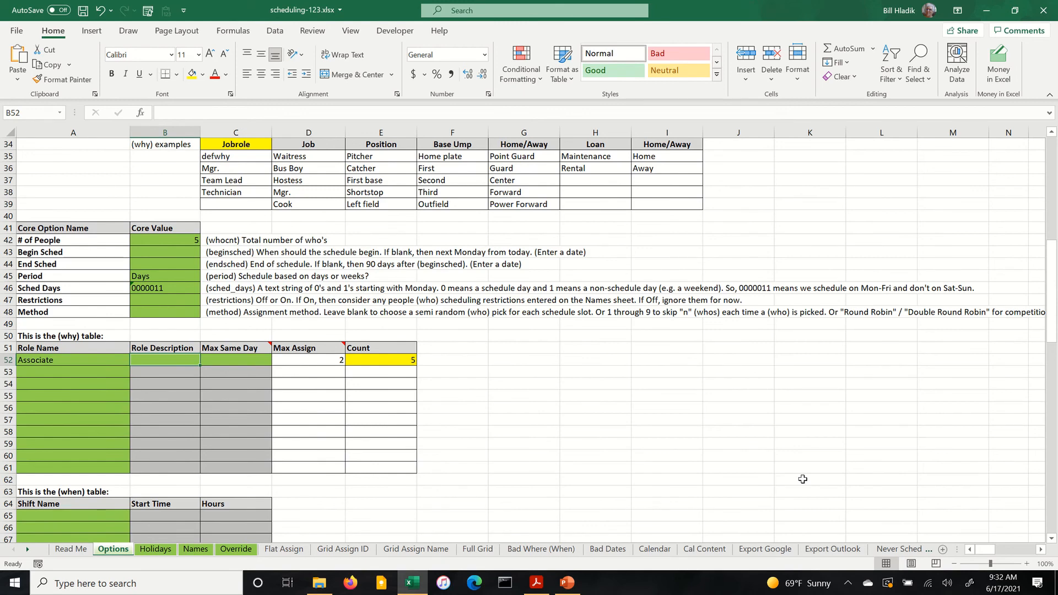
pyautogui.press('Tab')
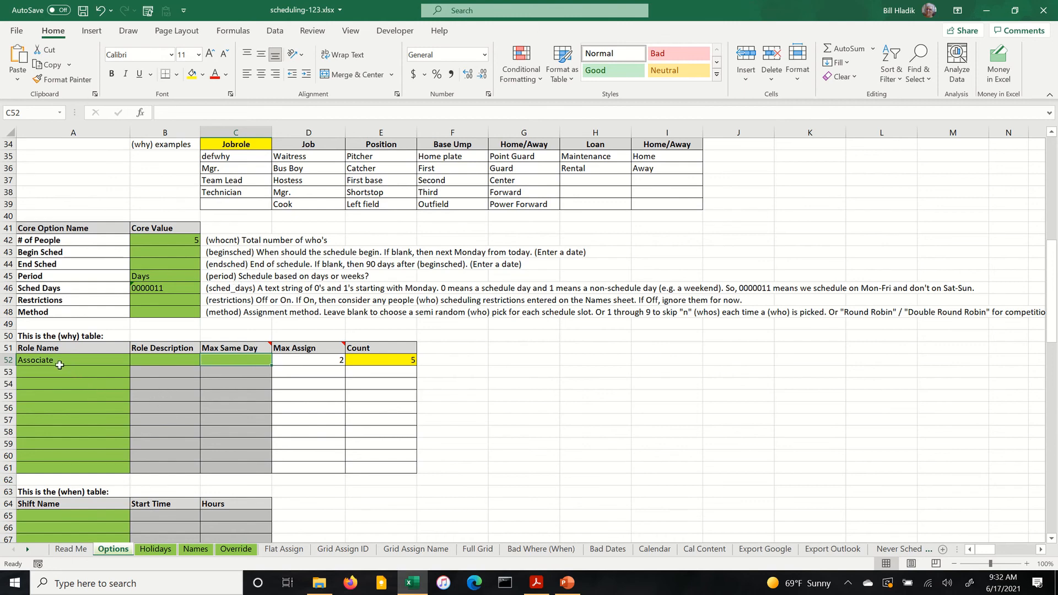
# Add a shift named 8-5 to the (when) table with start time 08:00 and 8 hours
pyautogui.scroll(-5, 67, 392)
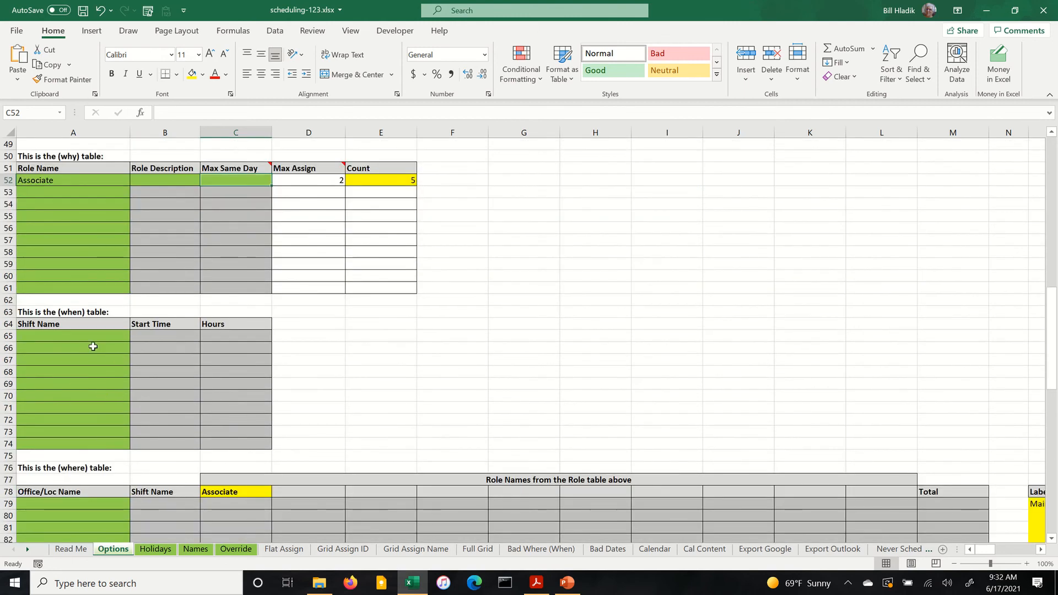
pyautogui.click(46, 339)
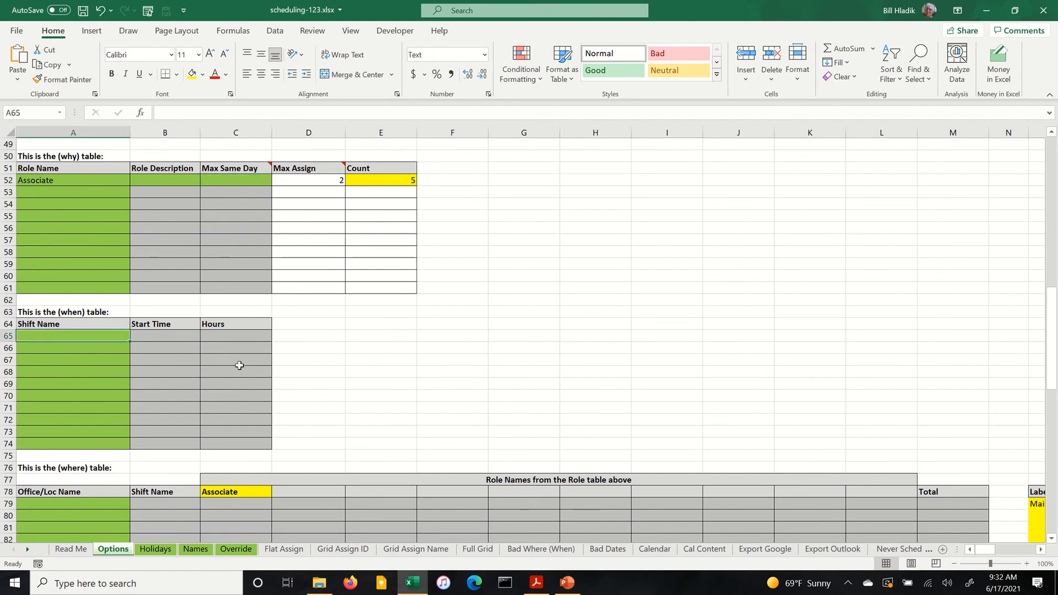
pyautogui.write('8')
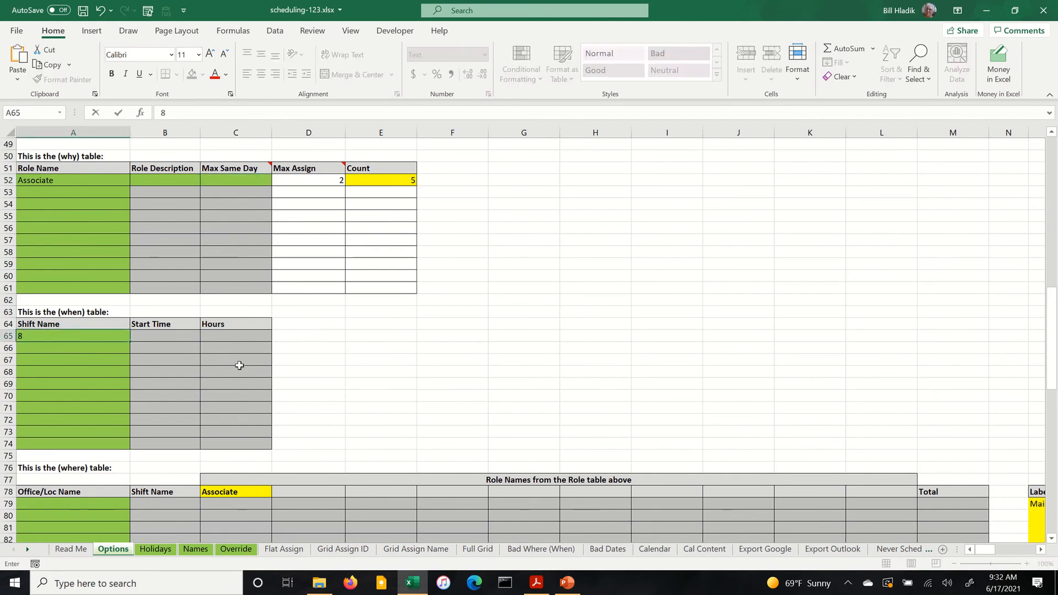
pyautogui.write('-5')
pyautogui.press('Tab')
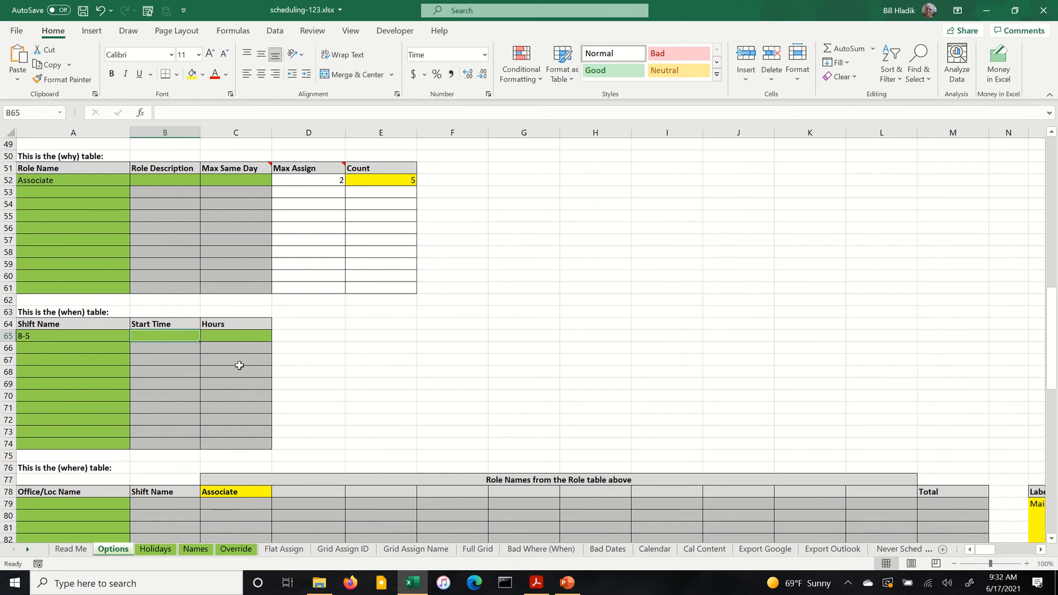
pyautogui.write('08:00')
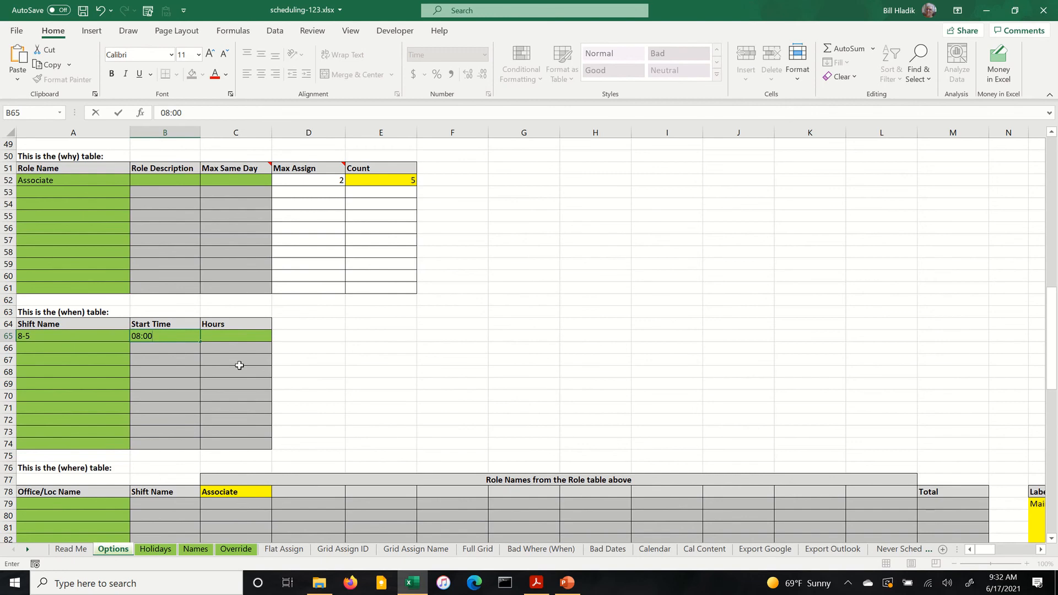
pyautogui.press('Tab')
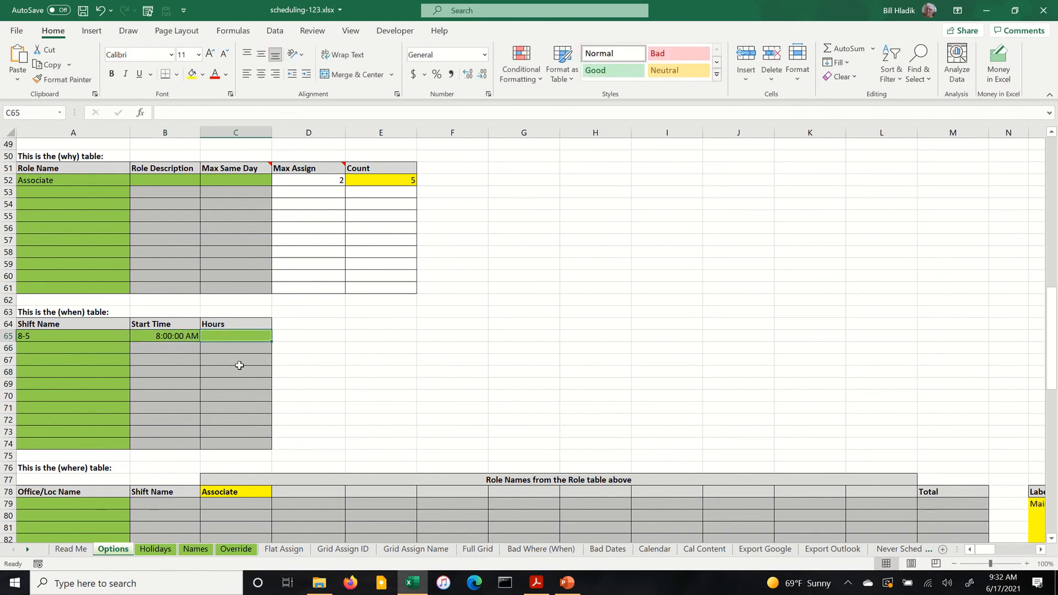
pyautogui.write('8')
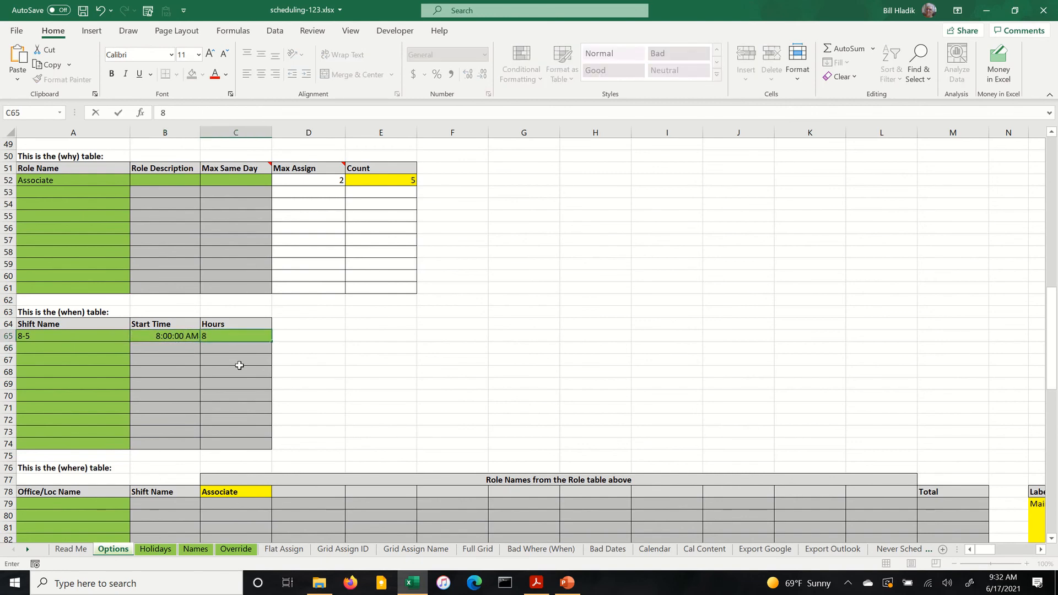
pyautogui.press('Return')
# Enter Kingston as the first office in the (where) table and assign it the 8-5 shift
pyautogui.press('Down')
pyautogui.press('Down')
pyautogui.press('Down')
pyautogui.press('Down')
pyautogui.press('Down')
pyautogui.press('Down')
pyautogui.press('Down')
pyautogui.press('Down')
pyautogui.press('Down')
pyautogui.press('Down')
pyautogui.press('Down')
pyautogui.press('Down')
pyautogui.press('Down')
pyautogui.press('Down')
pyautogui.press('Down')
pyautogui.press('Down')
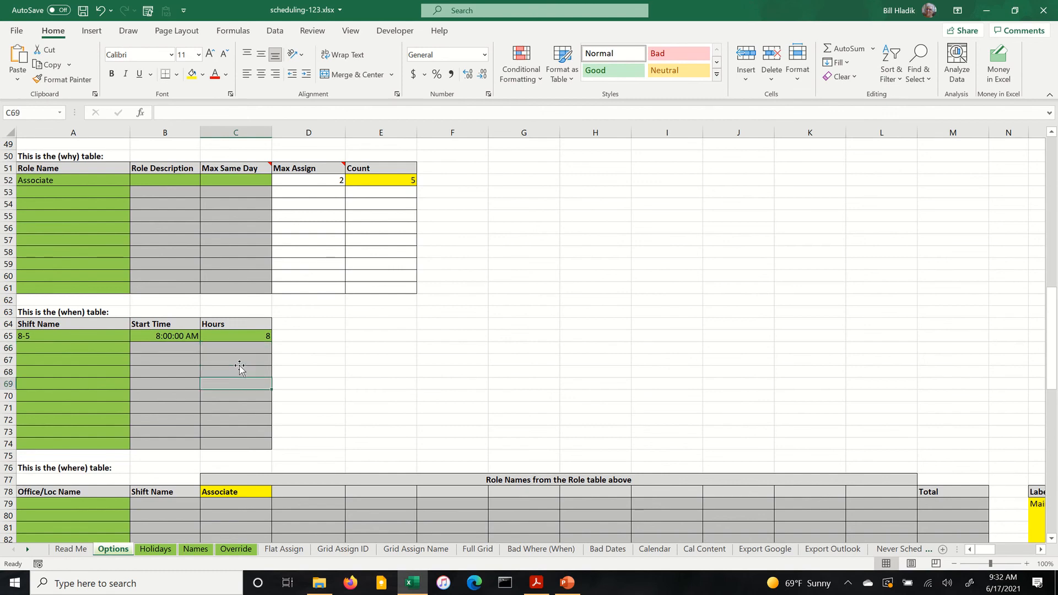
pyautogui.press('Down')
pyautogui.press('Down')
pyautogui.press('Down')
pyautogui.press('Down')
pyautogui.press('Down')
pyautogui.press('Down')
pyautogui.press('Down')
pyautogui.press('Down')
pyautogui.press('Down')
pyautogui.press('Down')
pyautogui.press('Down')
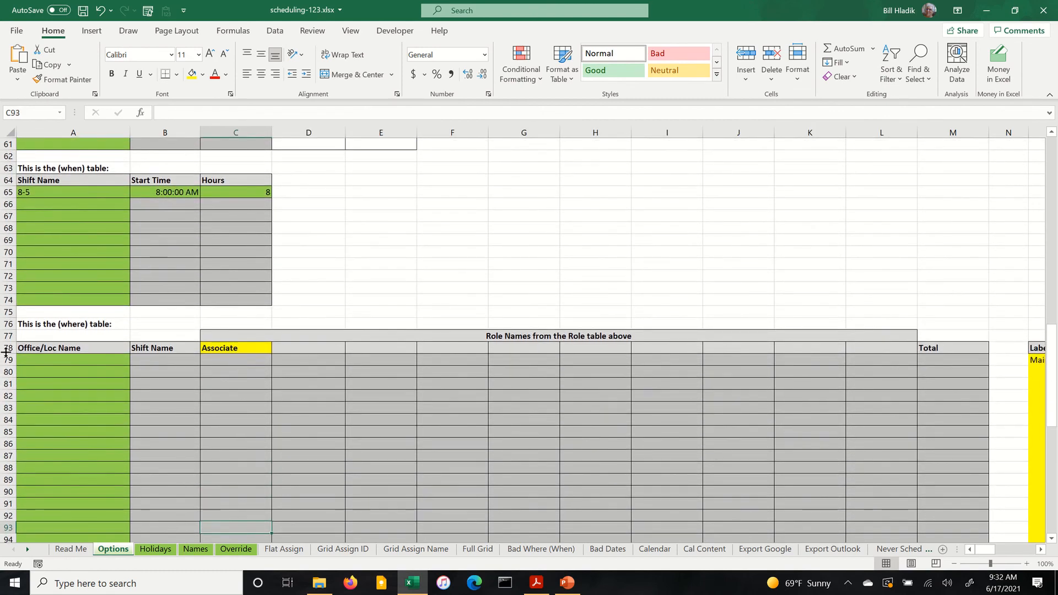
pyautogui.click(38, 359)
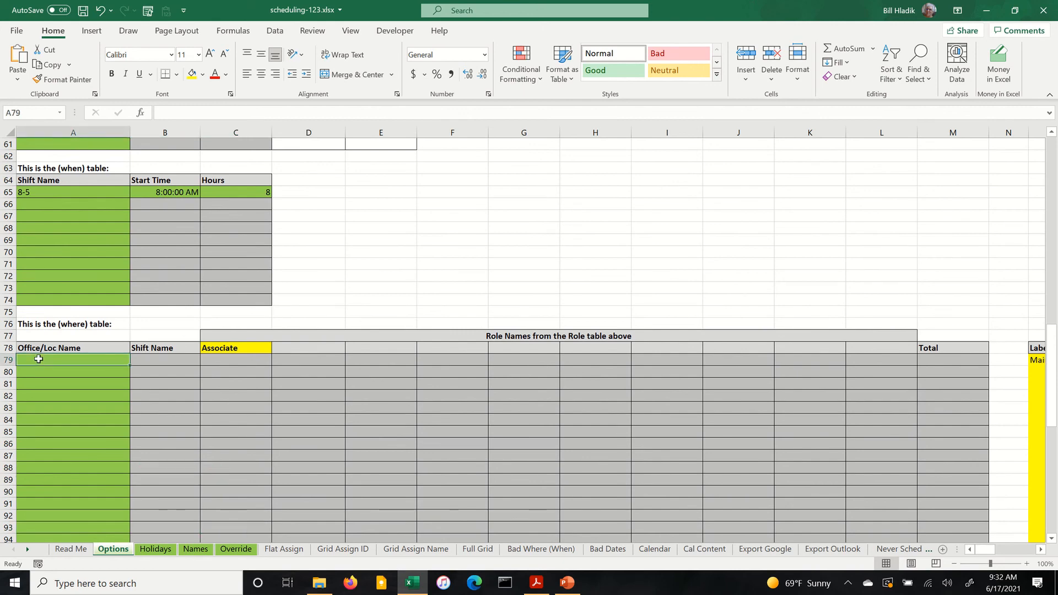
pyautogui.write('Kingston')
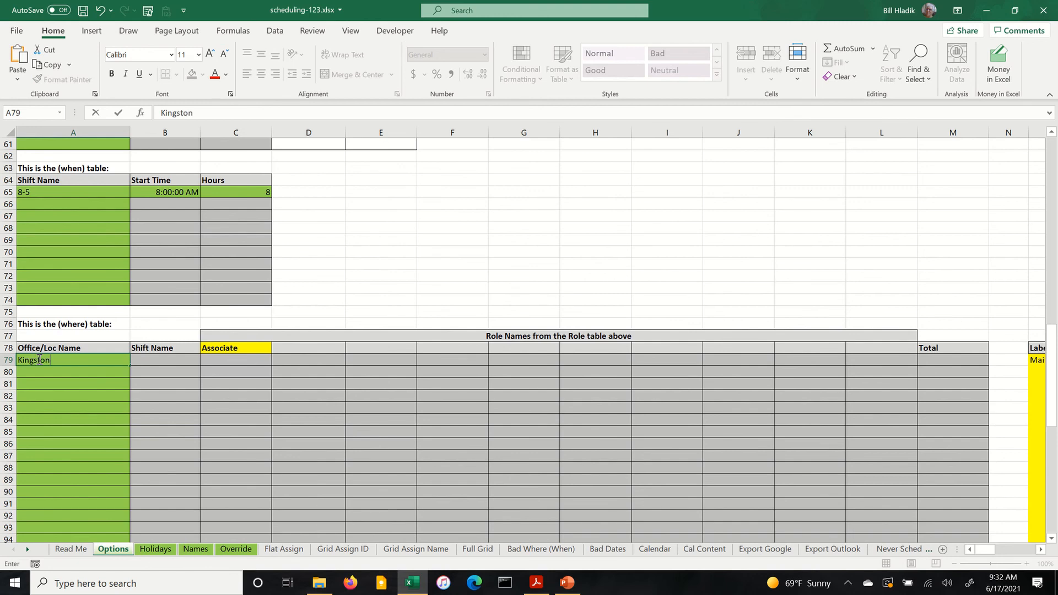
pyautogui.press('Tab')
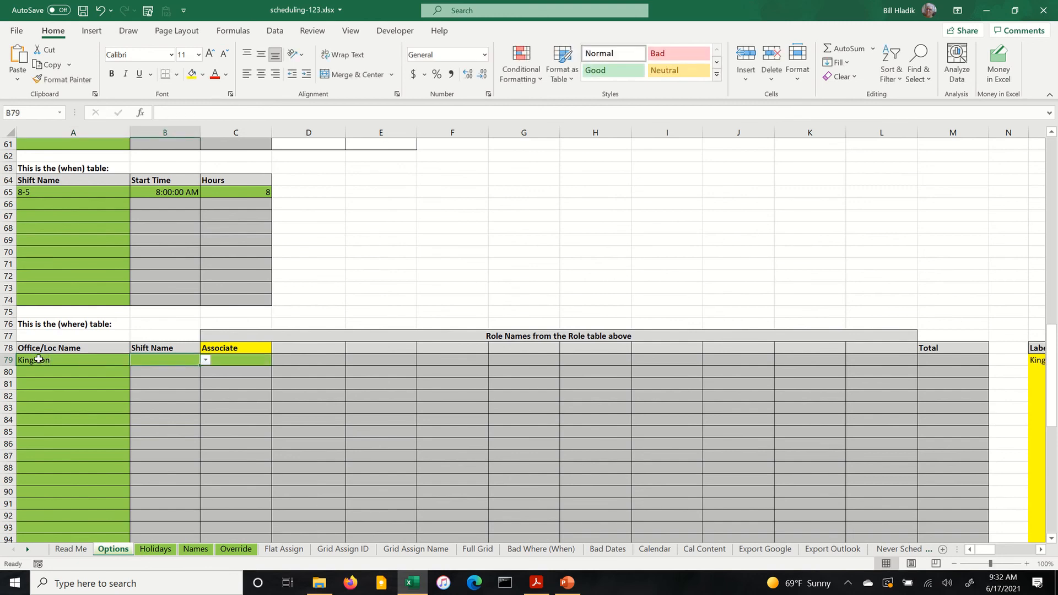
pyautogui.click(205, 360)
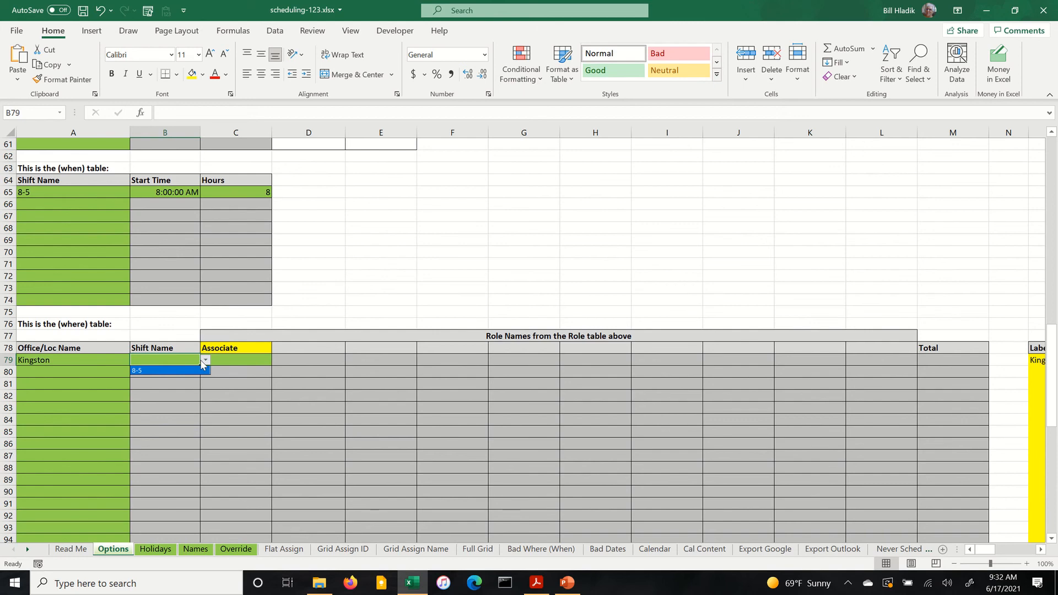
pyautogui.click(152, 370)
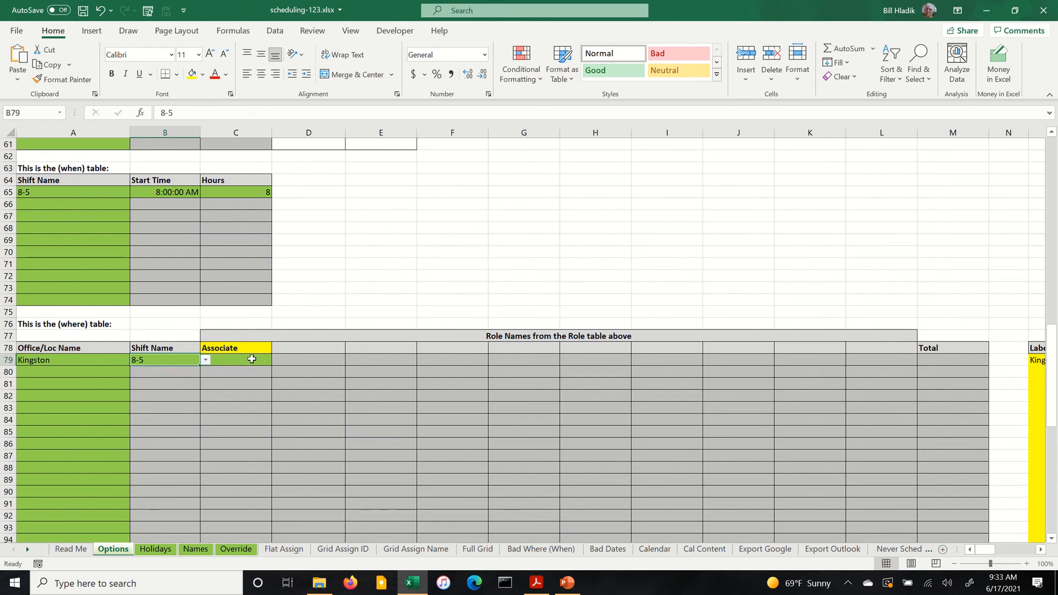
# Set the number of Associates for the Kingston 8-5 row of the (where) table to 3
pyautogui.click(251, 358)
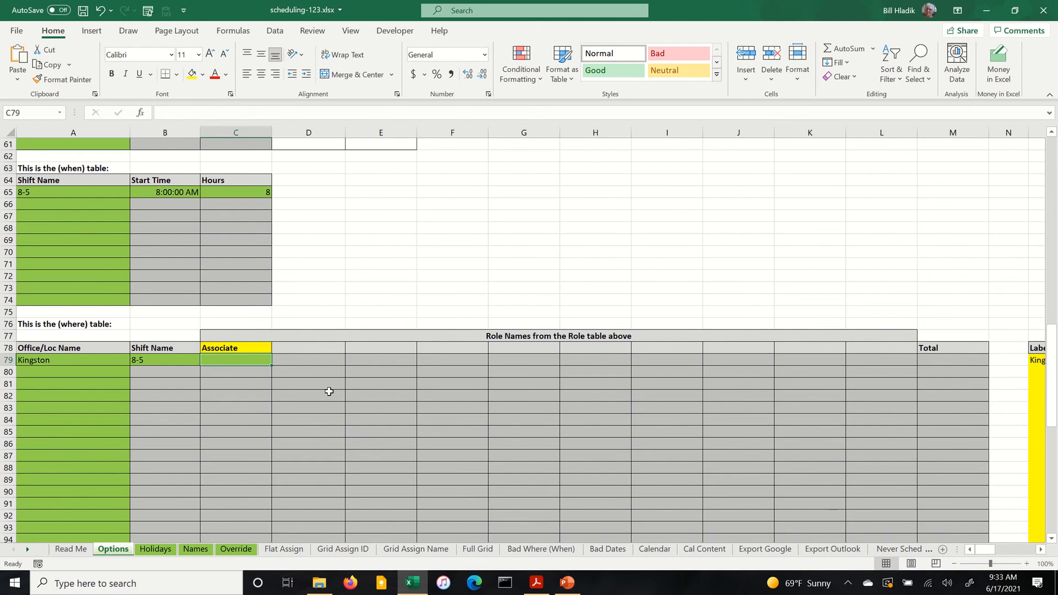
pyautogui.press('Left')
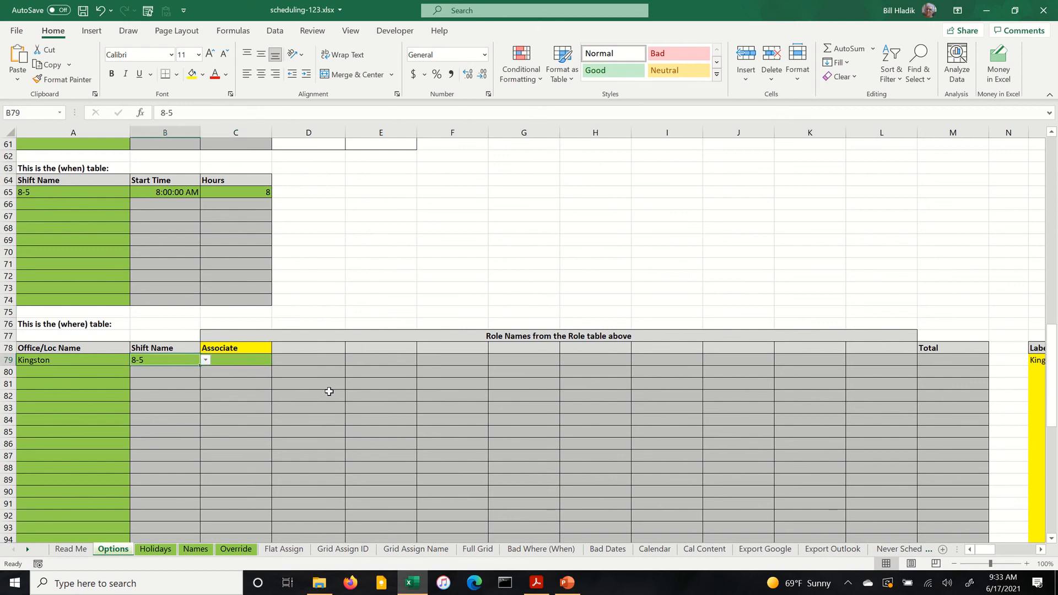
pyautogui.press('Left')
pyautogui.press('Right')
pyautogui.press('Right')
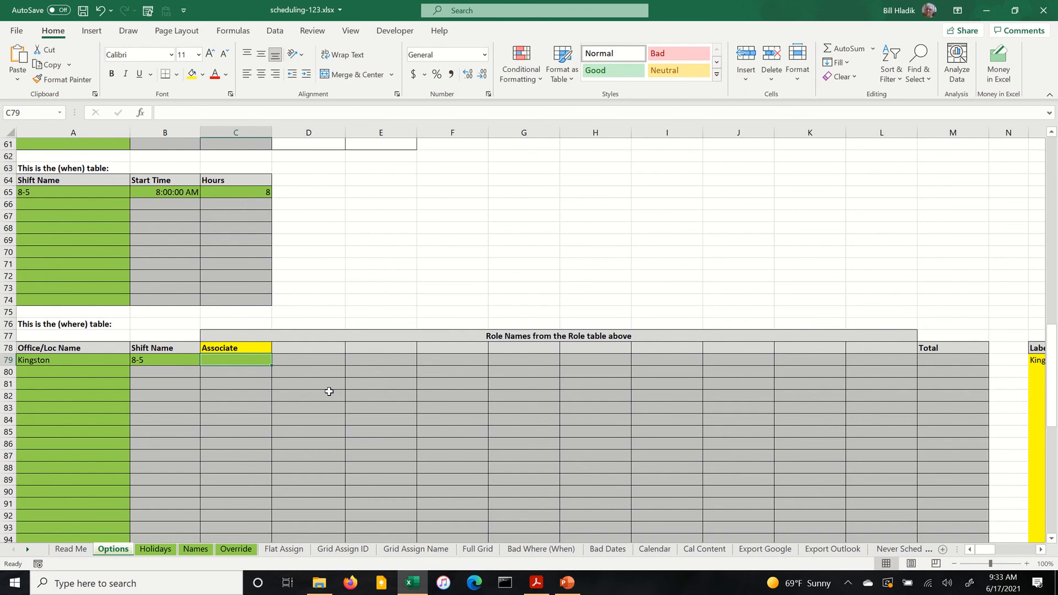
pyautogui.write('3')
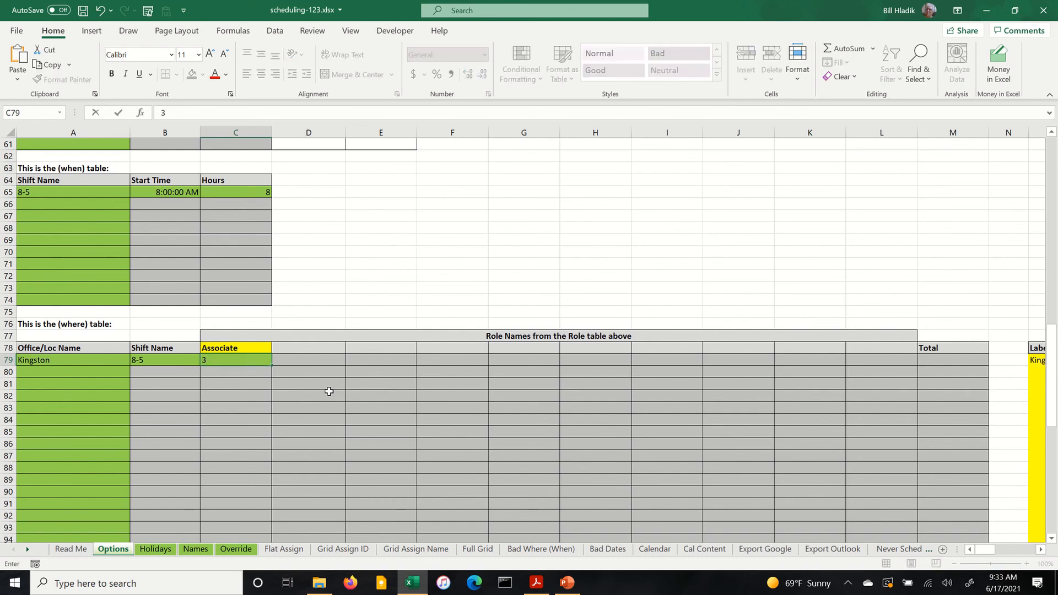
pyautogui.press('Return')
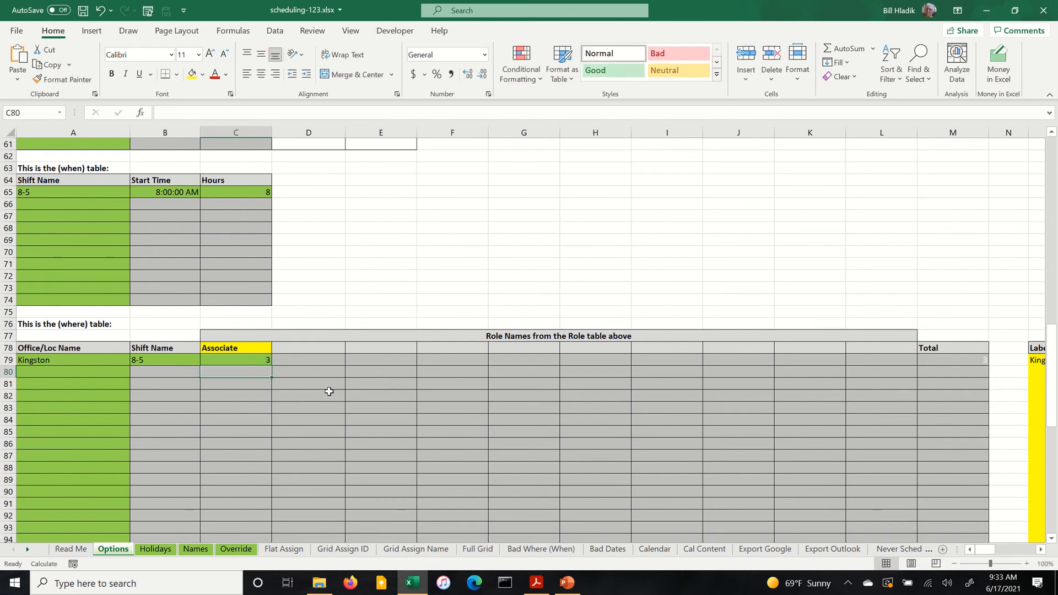
# Try to set the Associate number for Kingston to 6 and cancel the entry
pyautogui.press('Up')
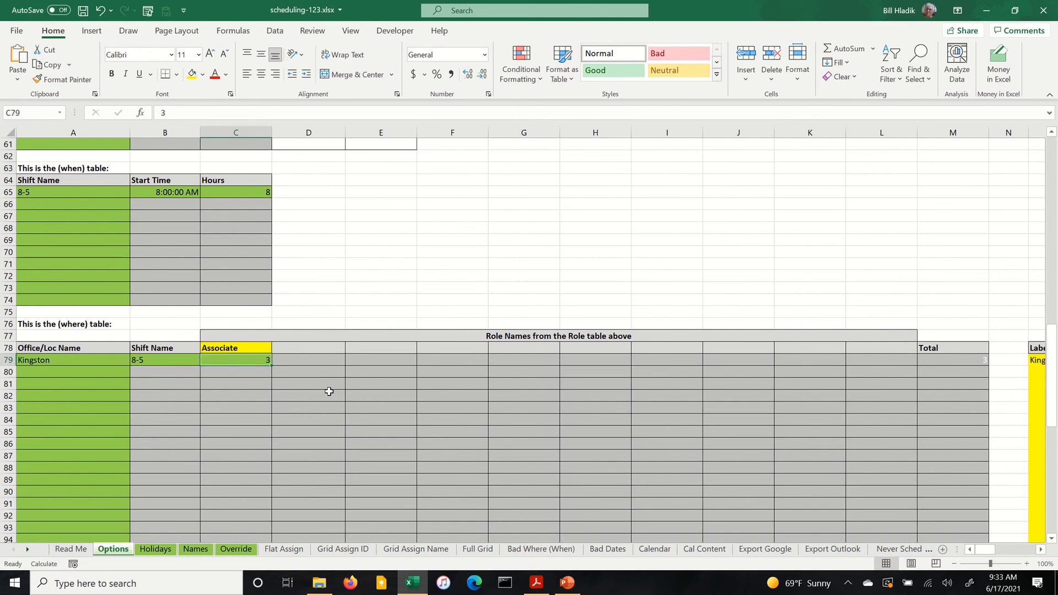
pyautogui.write('6')
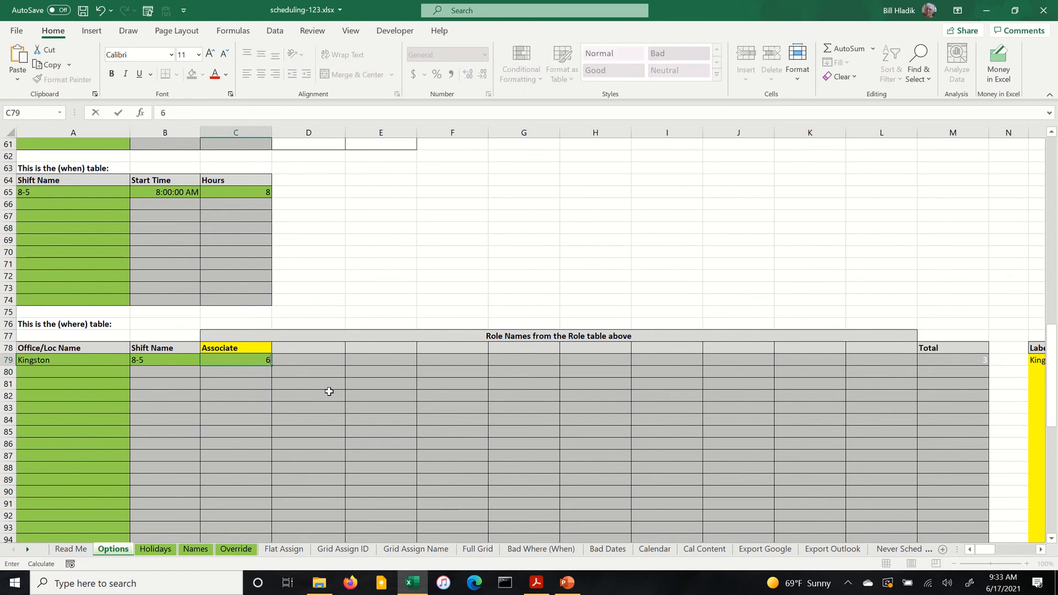
pyautogui.press('Return')
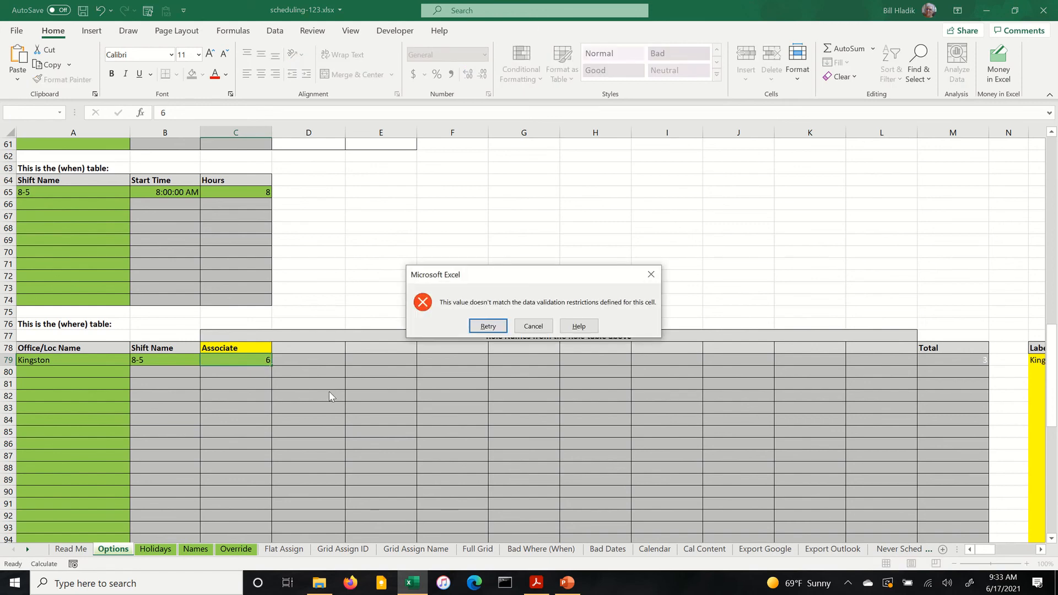
pyautogui.click(533, 327)
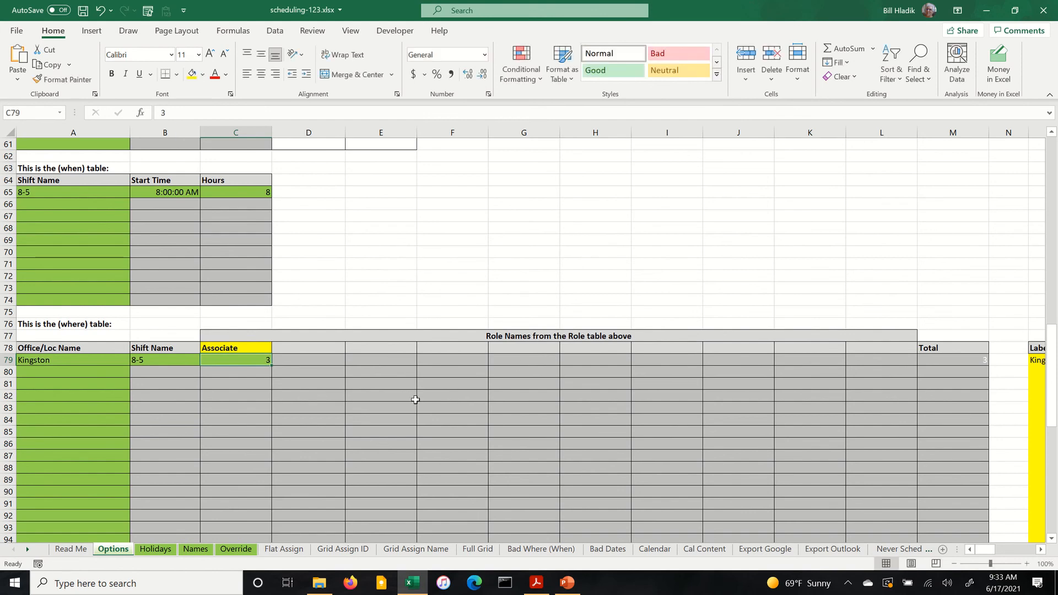
pyautogui.press('Return')
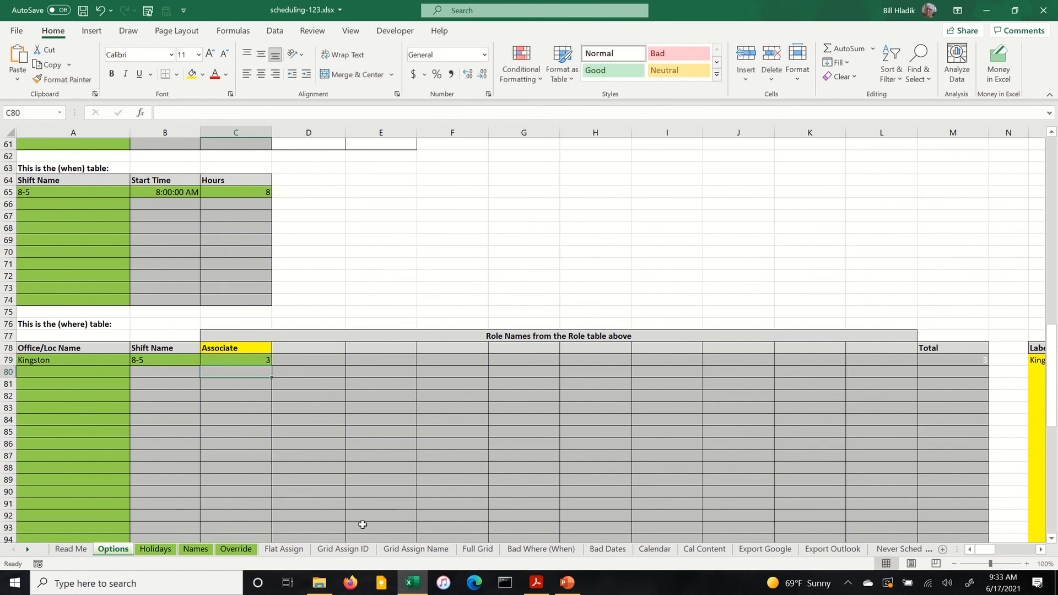
# Set the Cal Display option below the (where) table to Kingston (8-5)
pyautogui.scroll(-4, 317, 416)
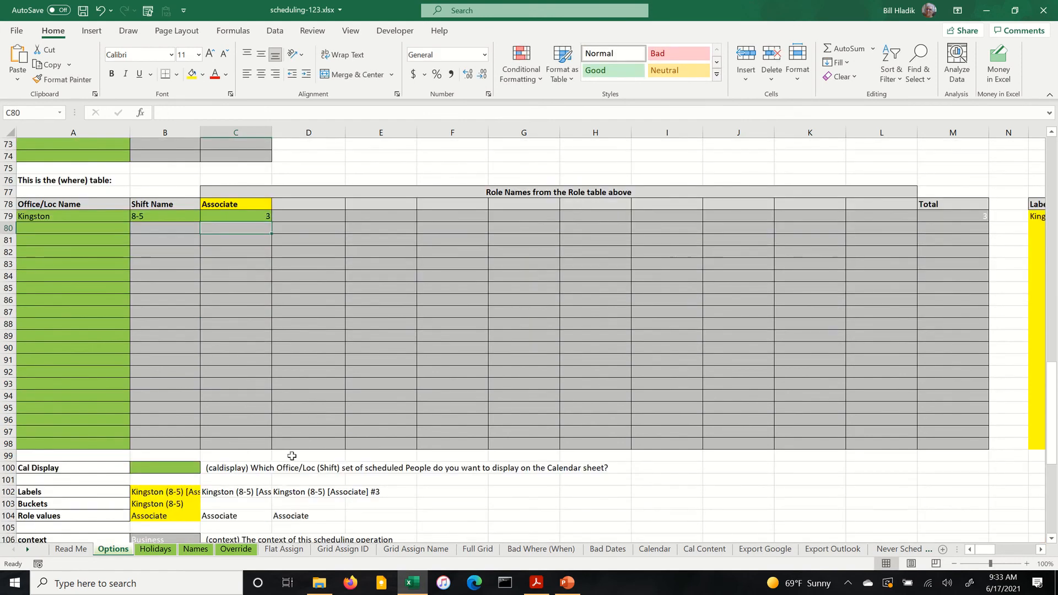
pyautogui.click(178, 467)
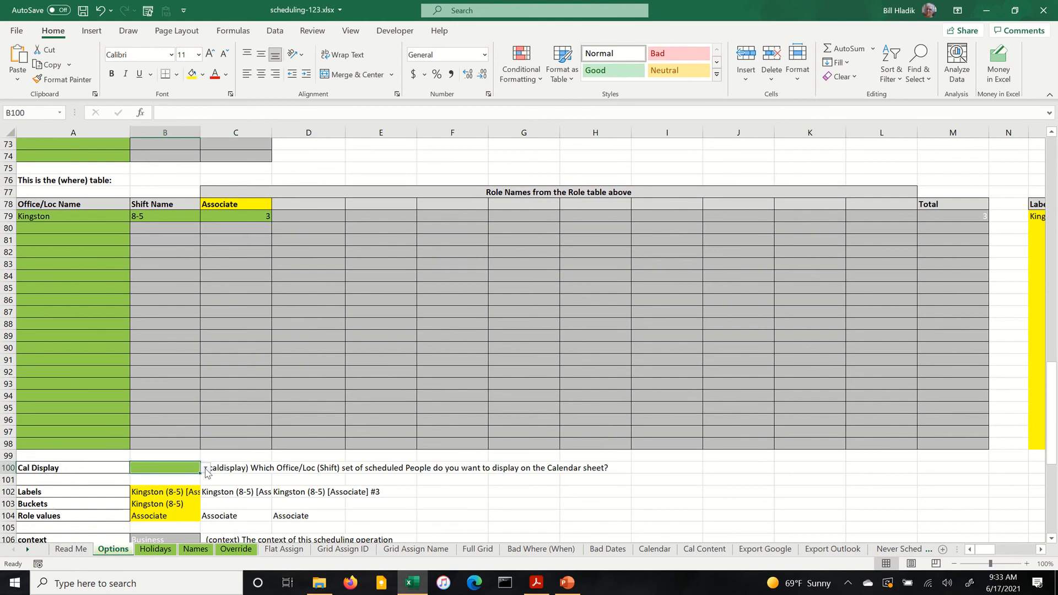
pyautogui.click(206, 468)
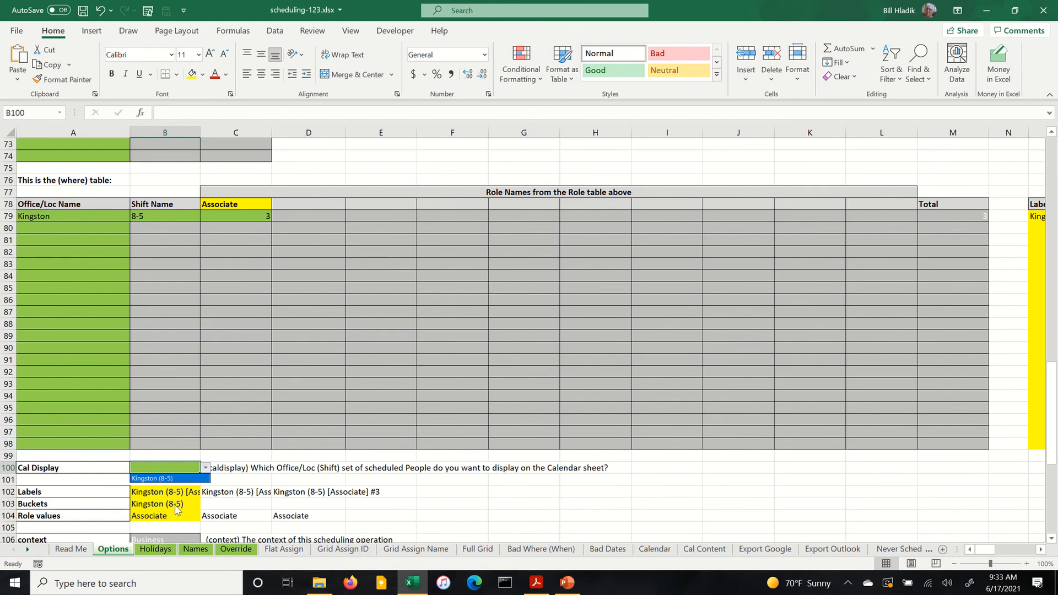
pyautogui.click(166, 479)
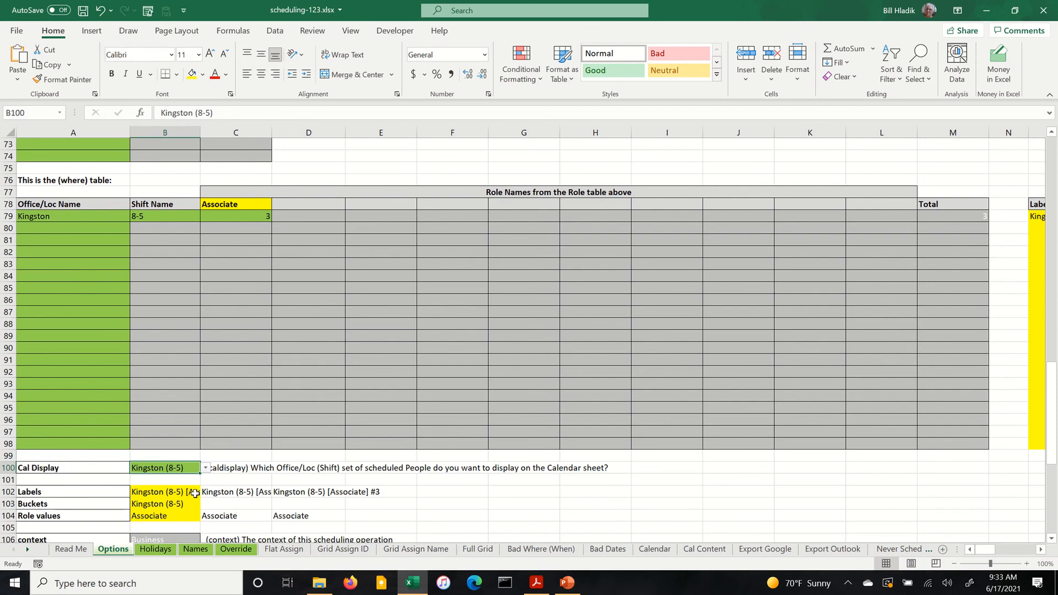
pyautogui.hotkey('ctrl', 'Home')
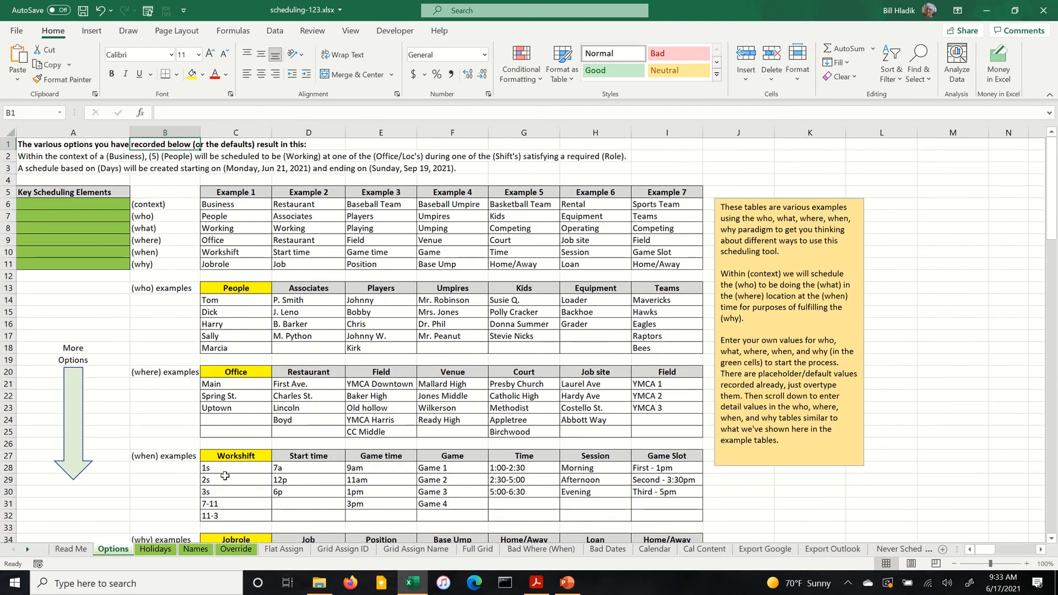
# Glance at the Holidays sheet and enter five people's first names for IDs 1 to 5 in the Names sheet's People column
pyautogui.click(156, 550)
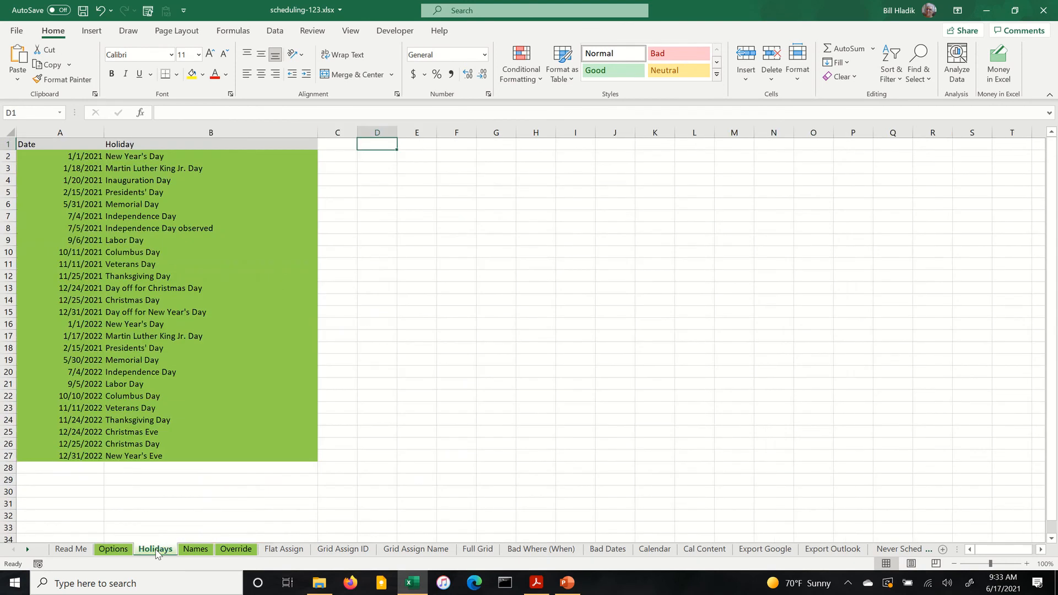
pyautogui.click(197, 552)
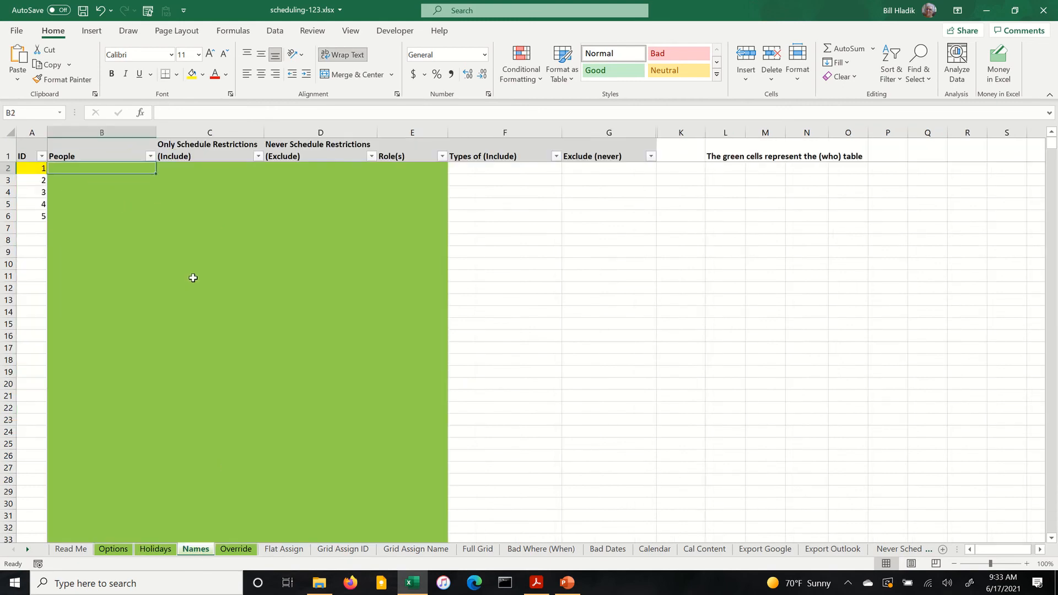
pyautogui.write('Bob')
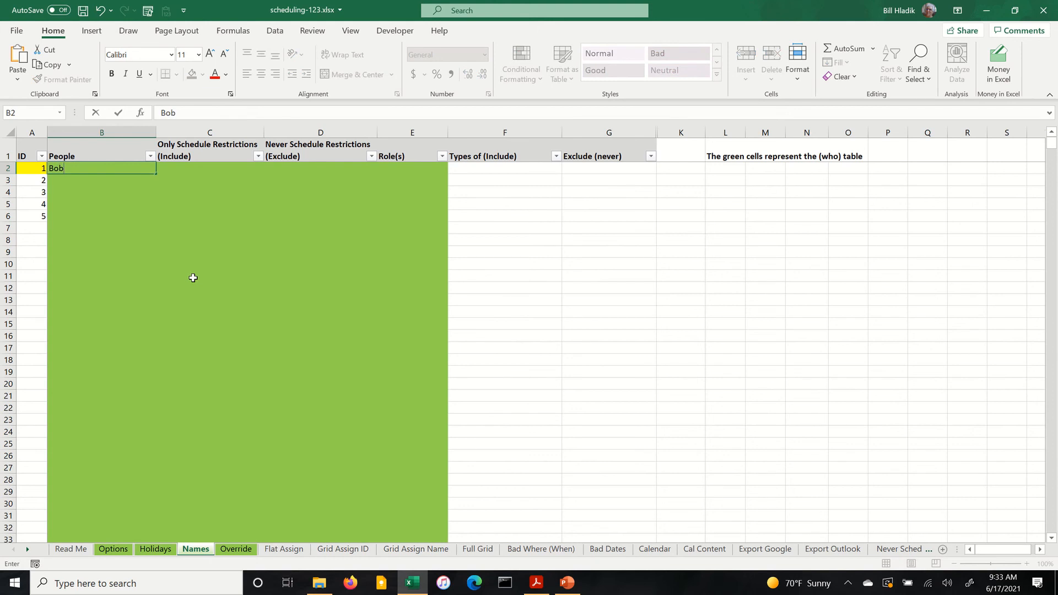
pyautogui.press('Return')
pyautogui.write('Sally')
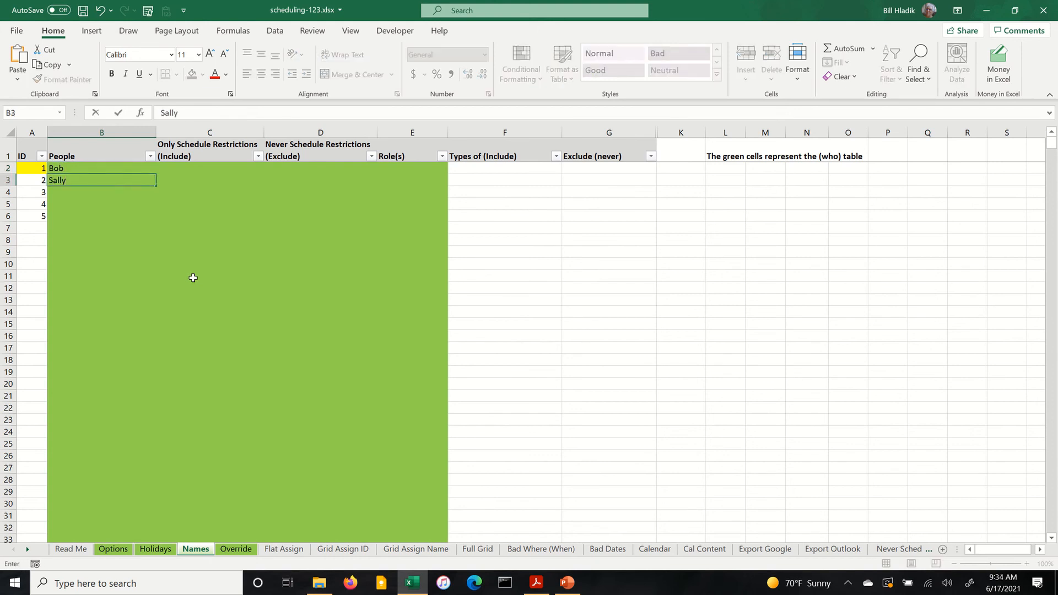
pyautogui.press('Return')
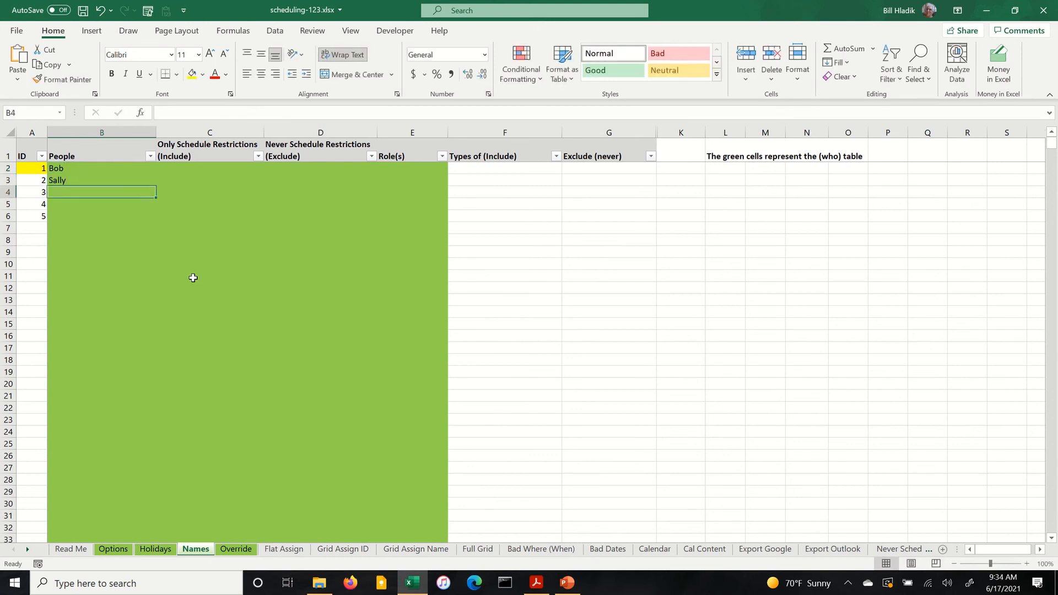
pyautogui.write('Jaine')
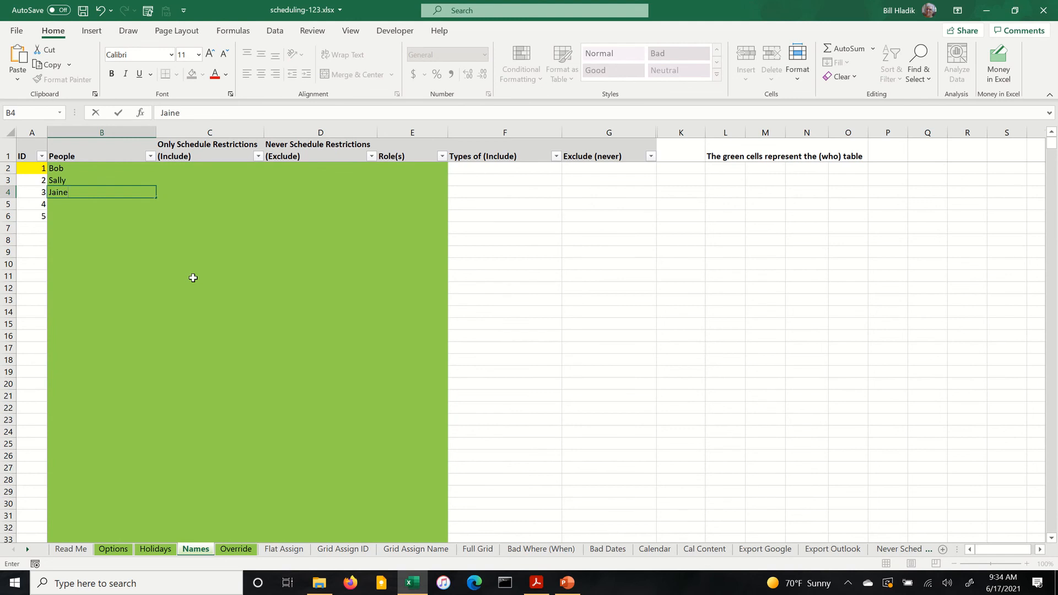
pyautogui.press('Return')
pyautogui.write('Hank')
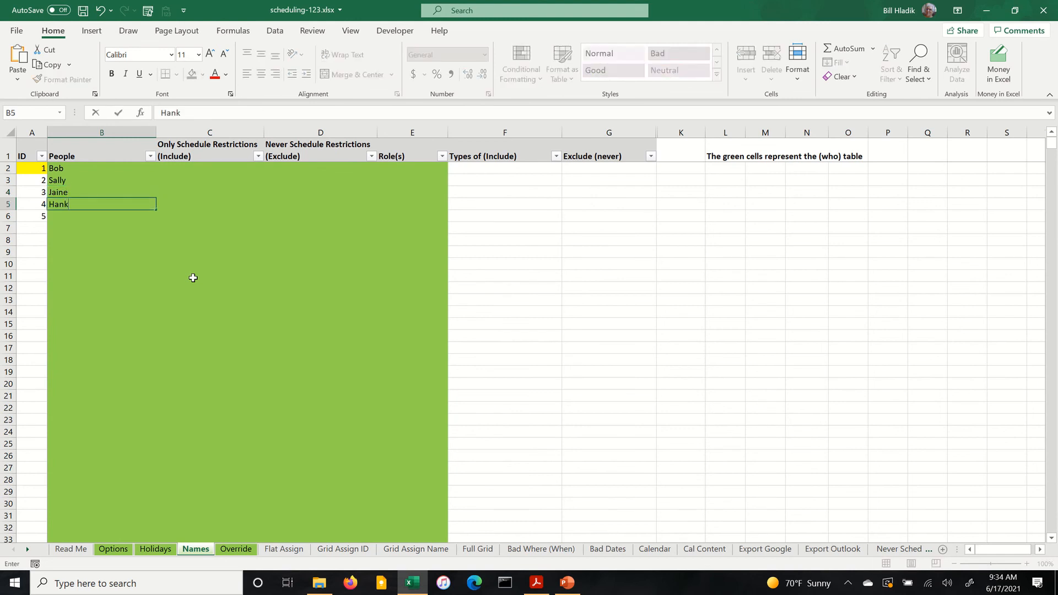
pyautogui.press('Return')
pyautogui.write('Tom')
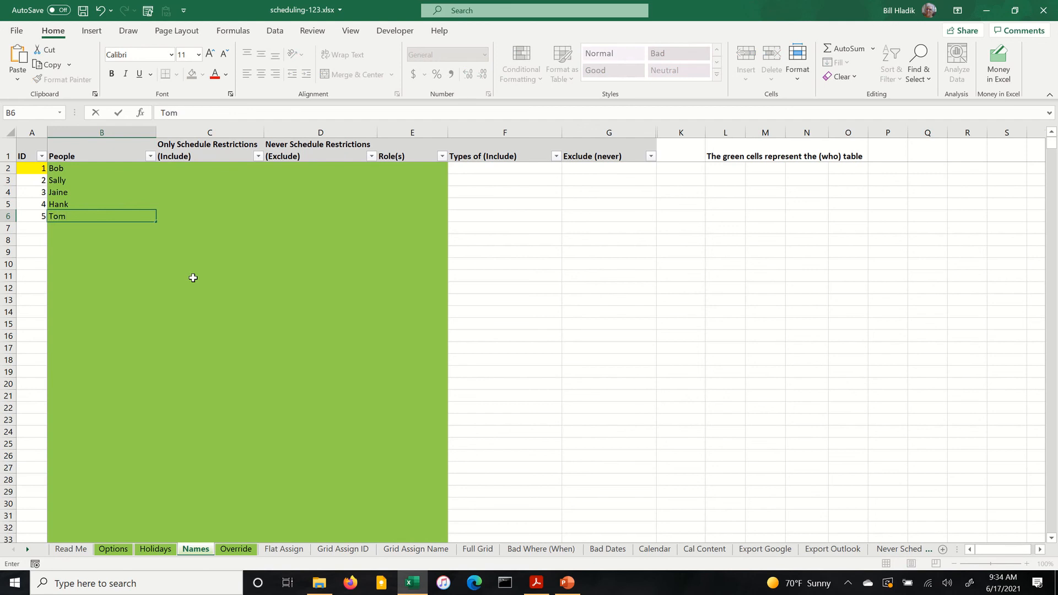
pyautogui.hotkey('ctrl', 'Return')
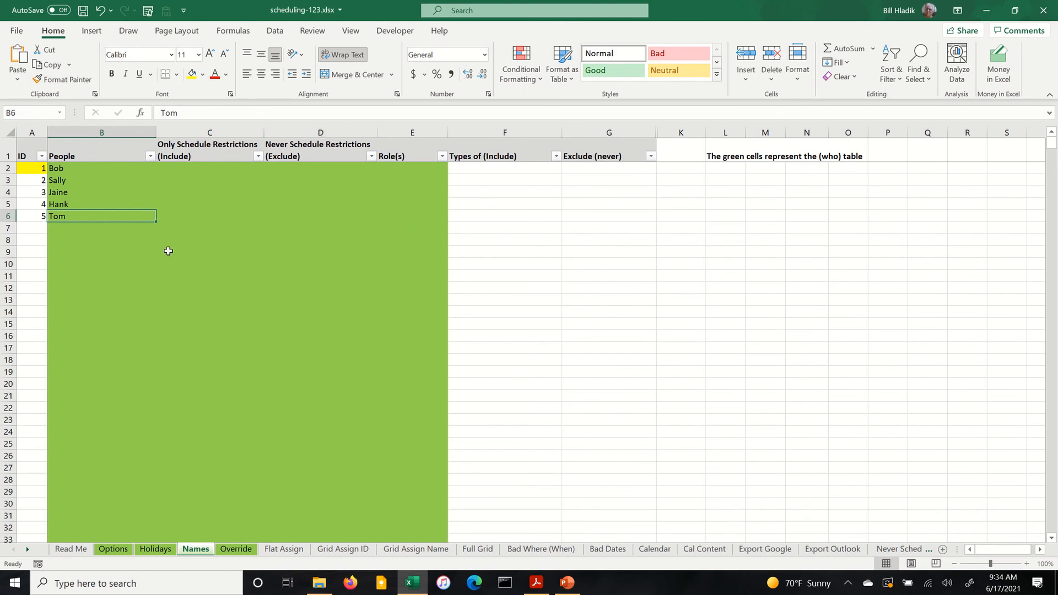
# Review the core options on the Options sheet and the generated assignments on the Flat Assign, Grid Assign Name and Full Grid sheets
pyautogui.click(117, 549)
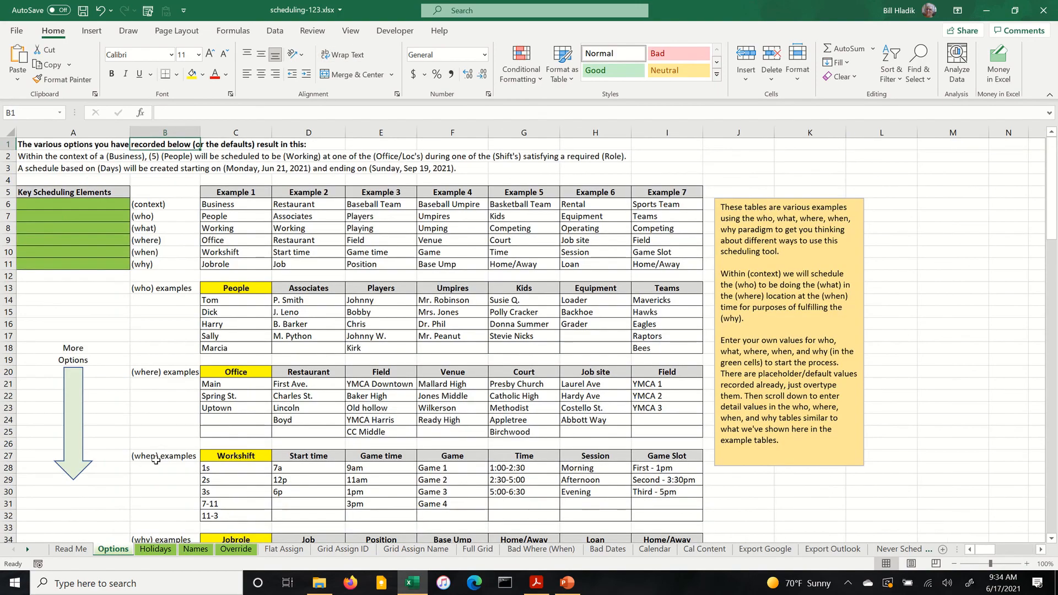
pyautogui.scroll(-11, 171, 417)
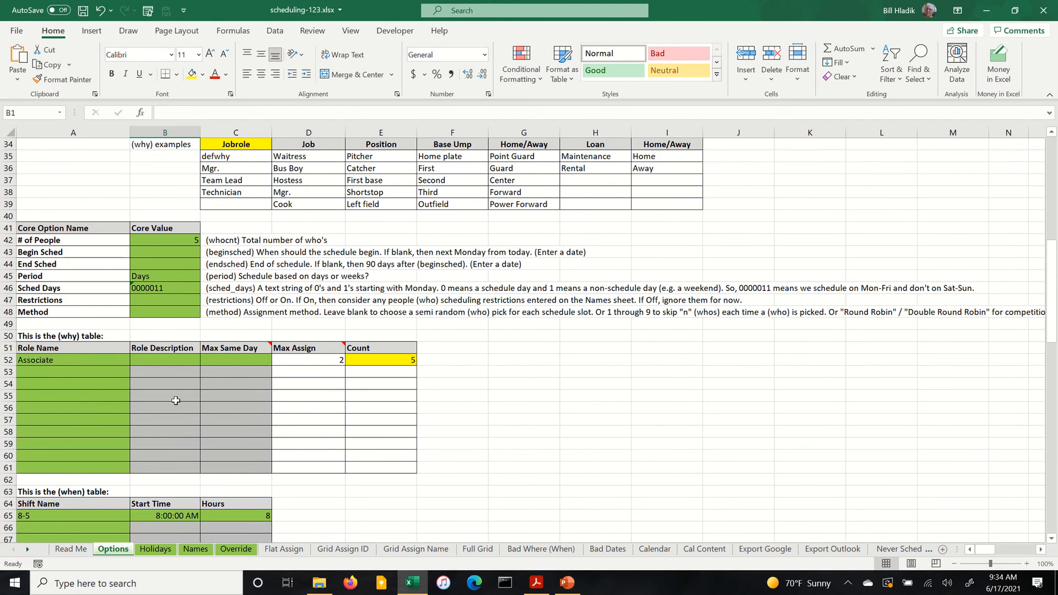
pyautogui.click(284, 549)
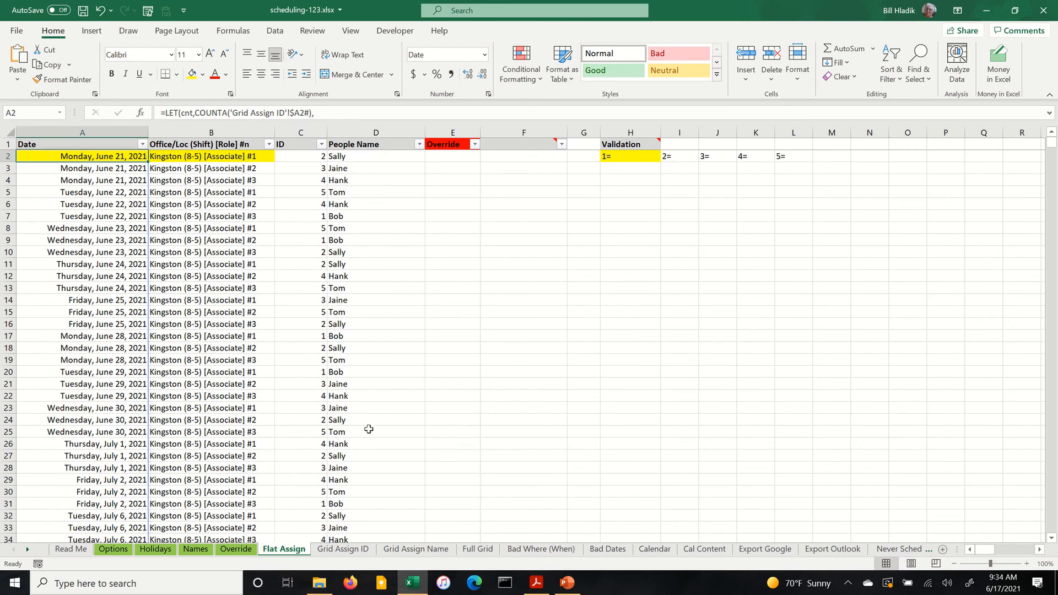
pyautogui.click(338, 549)
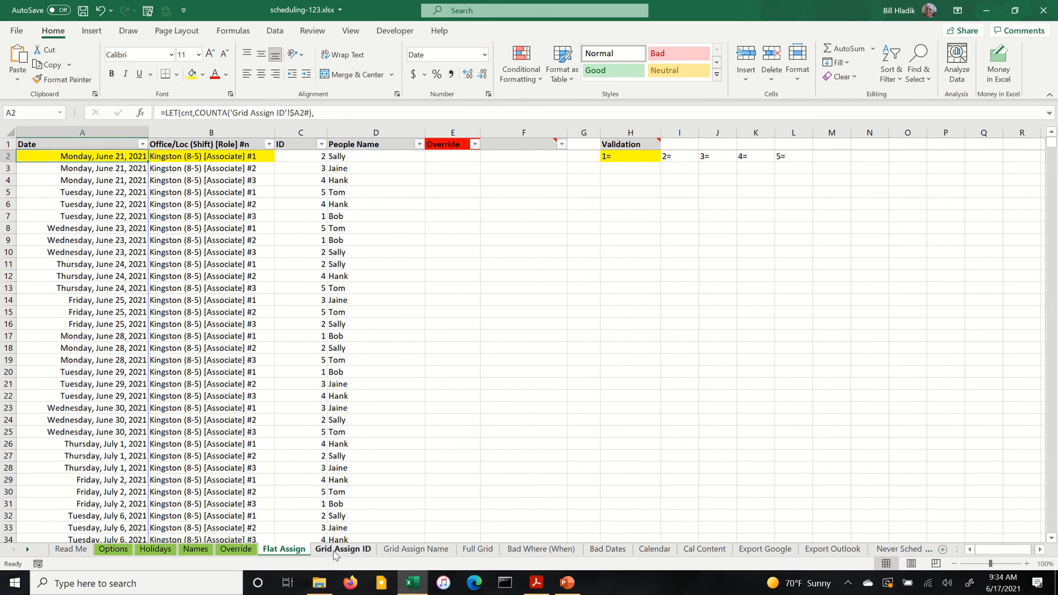
pyautogui.click(405, 549)
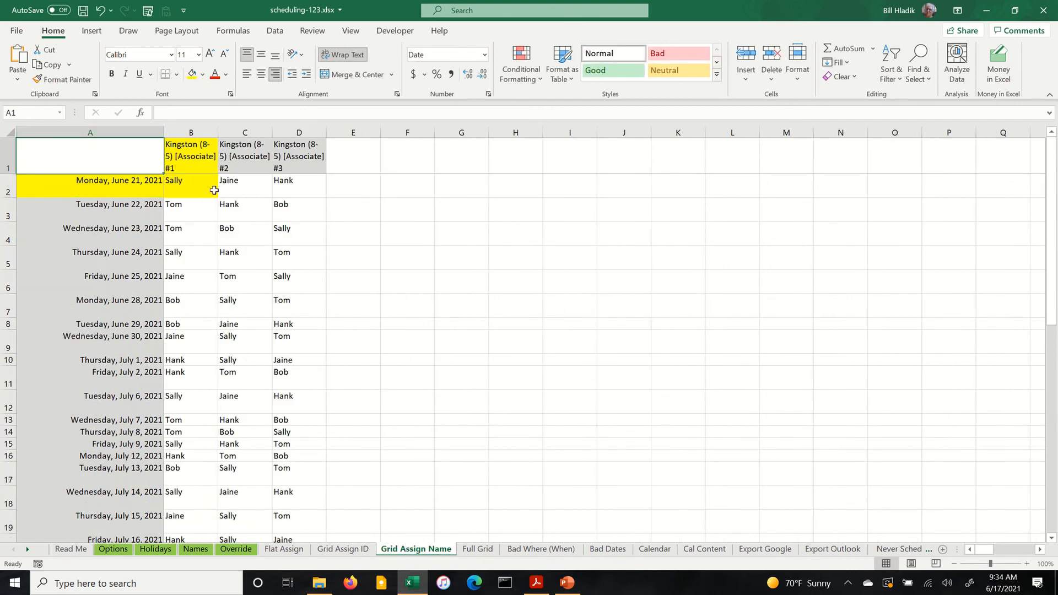
pyautogui.click(487, 550)
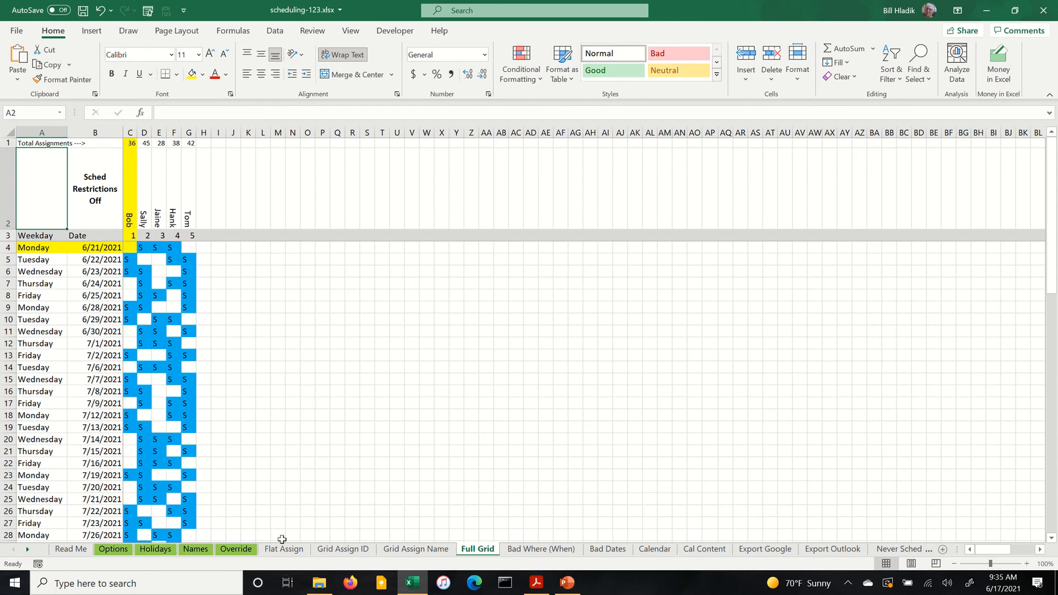
# Set the Method core option on the Options sheet to 1 and check each person's assignments on the Full Grid sheet
pyautogui.click(114, 549)
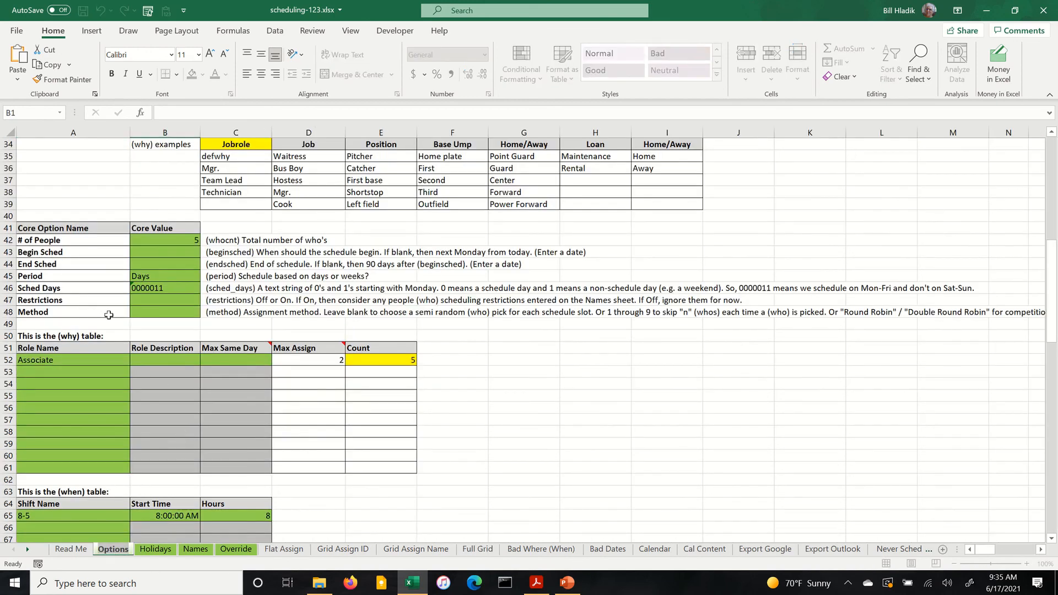
pyautogui.click(153, 312)
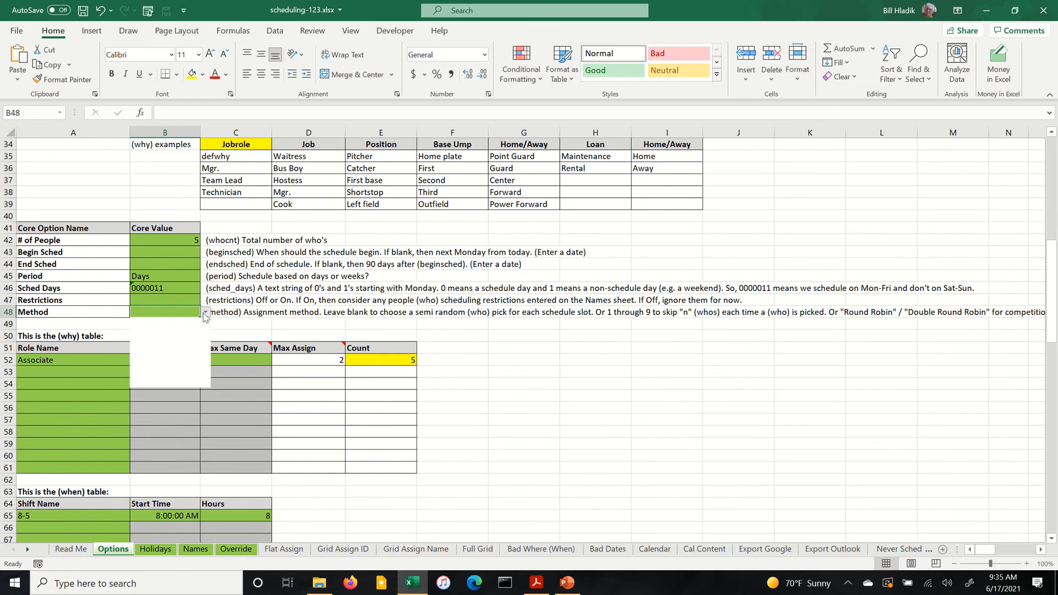
pyautogui.click(206, 312)
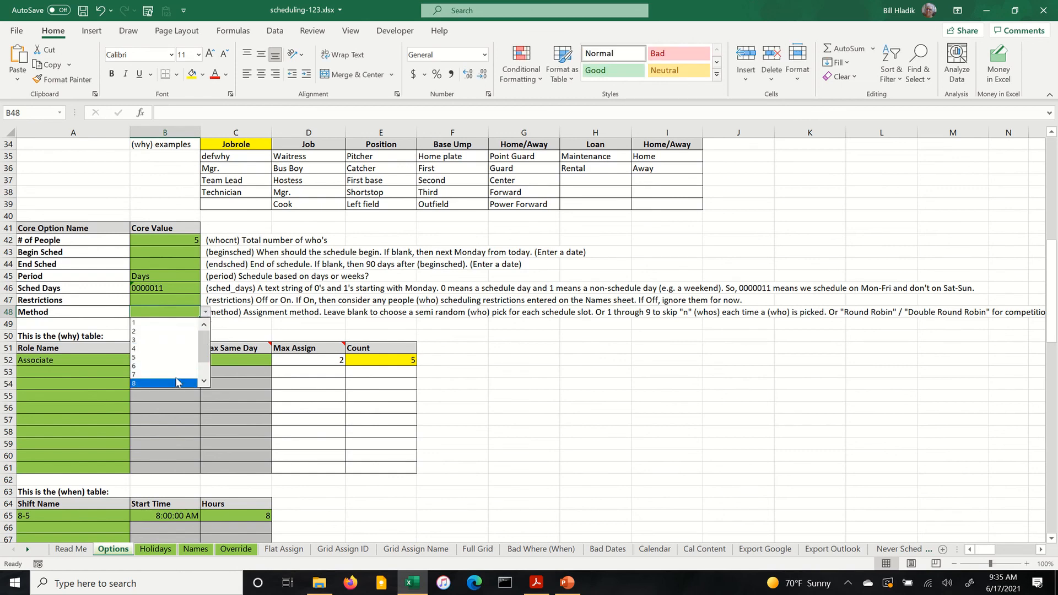
pyautogui.click(204, 382)
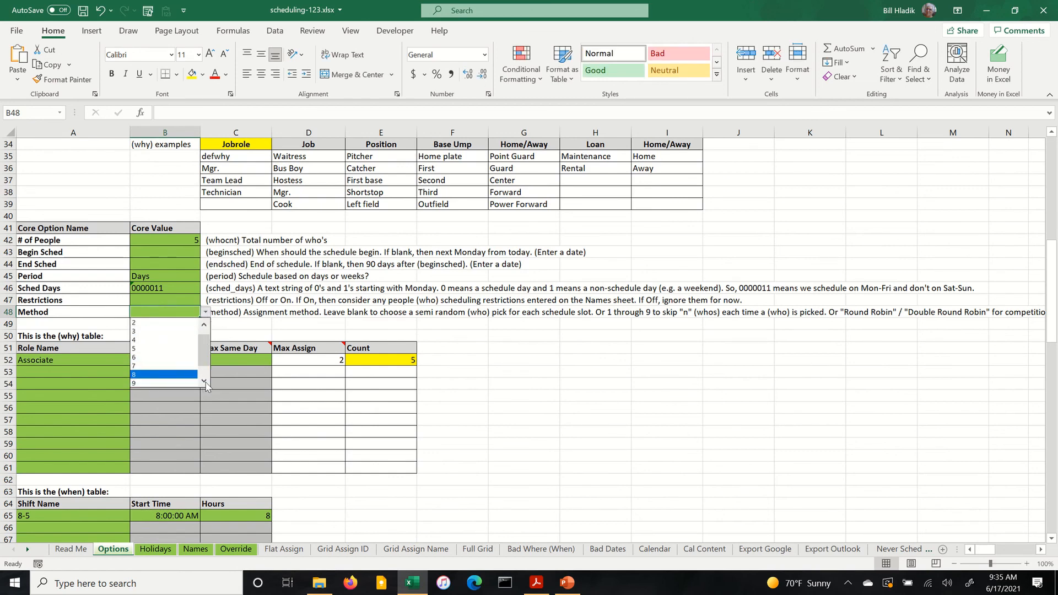
pyautogui.click(205, 381)
pyautogui.click(204, 381)
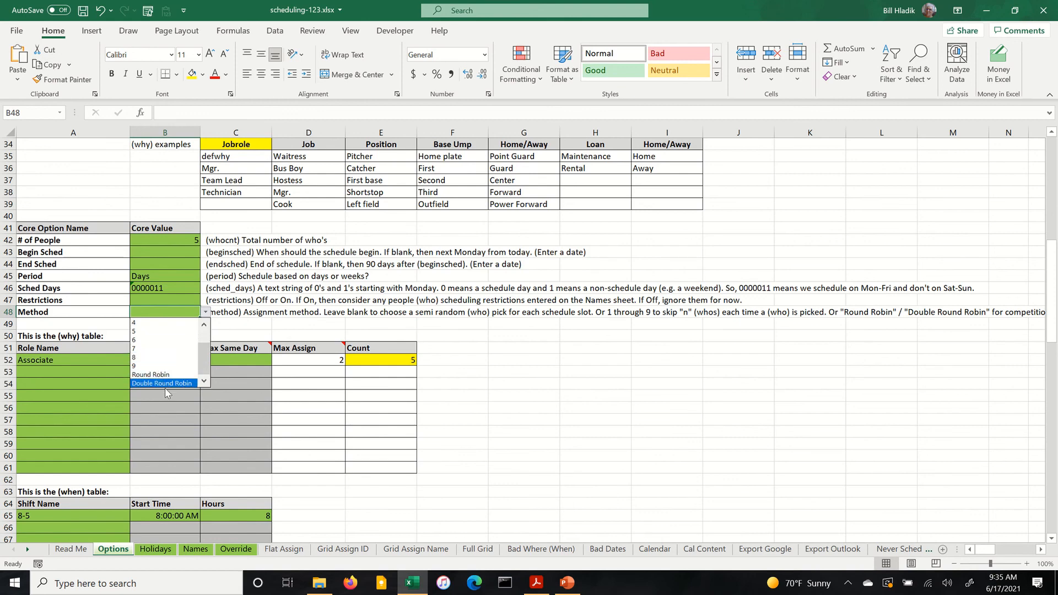
pyautogui.click(209, 338)
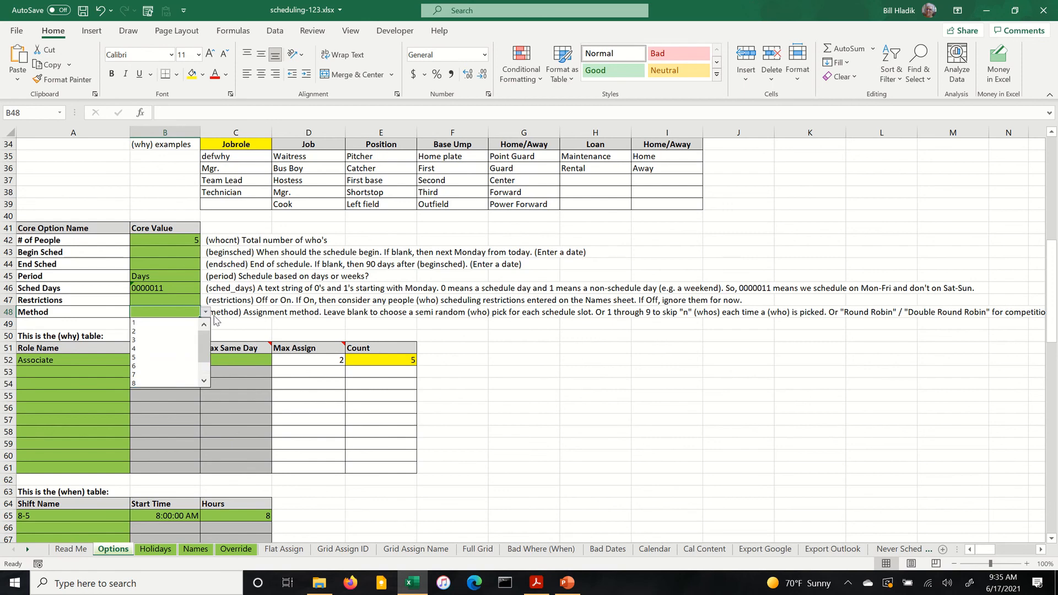
pyautogui.click(145, 325)
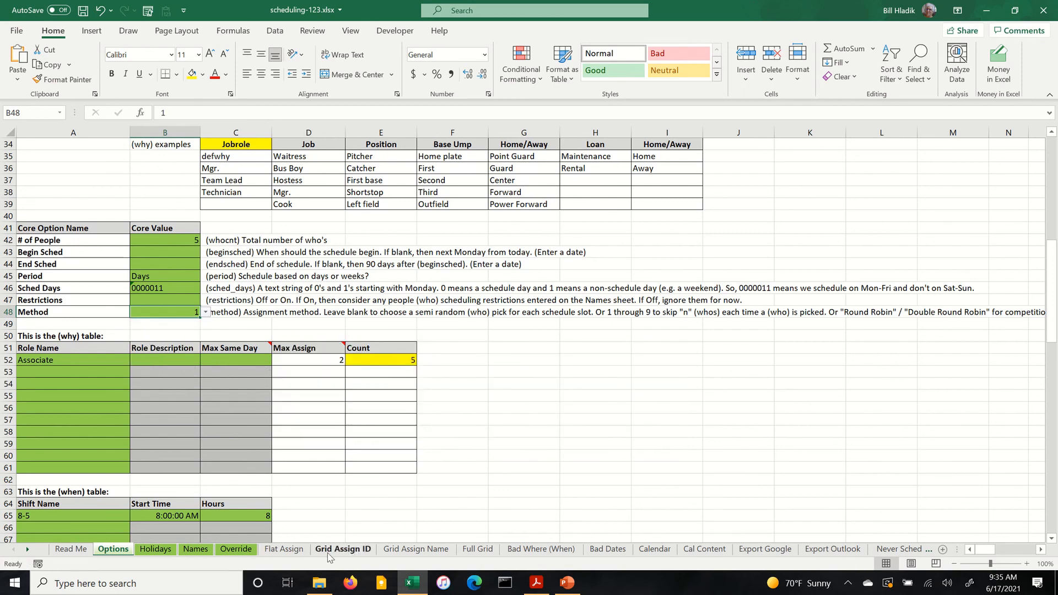
pyautogui.click(472, 549)
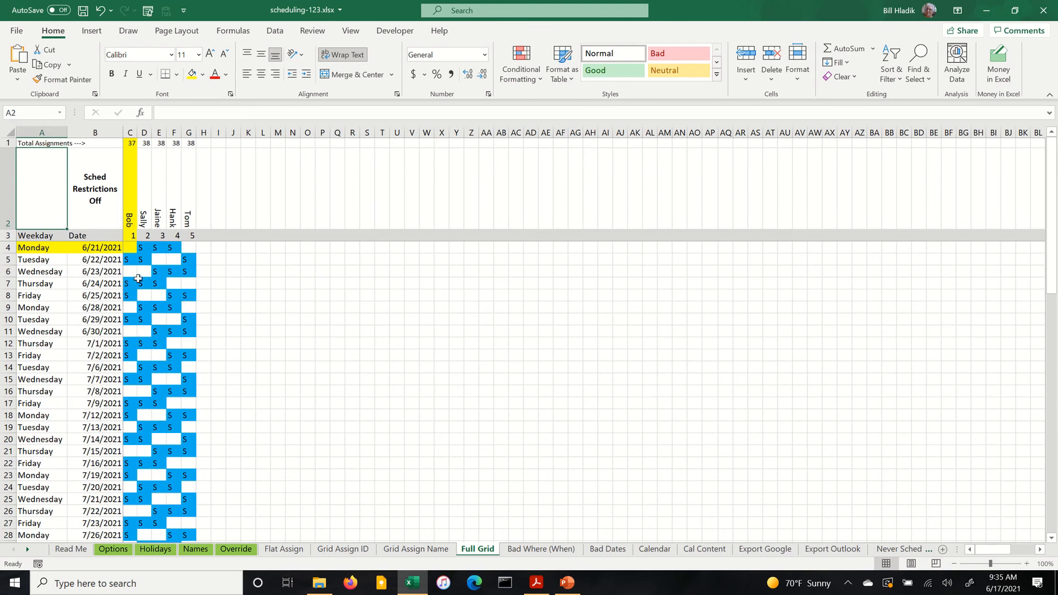
# Set the Method core option to 2 and check the assignment pattern on the Full Grid sheet
pyautogui.click(114, 548)
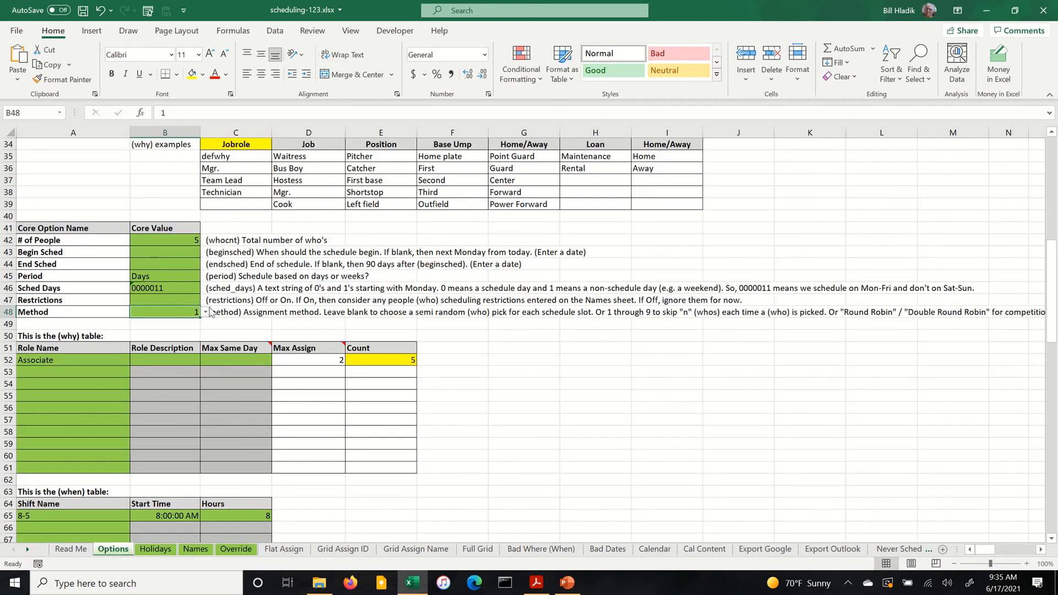
pyautogui.click(206, 312)
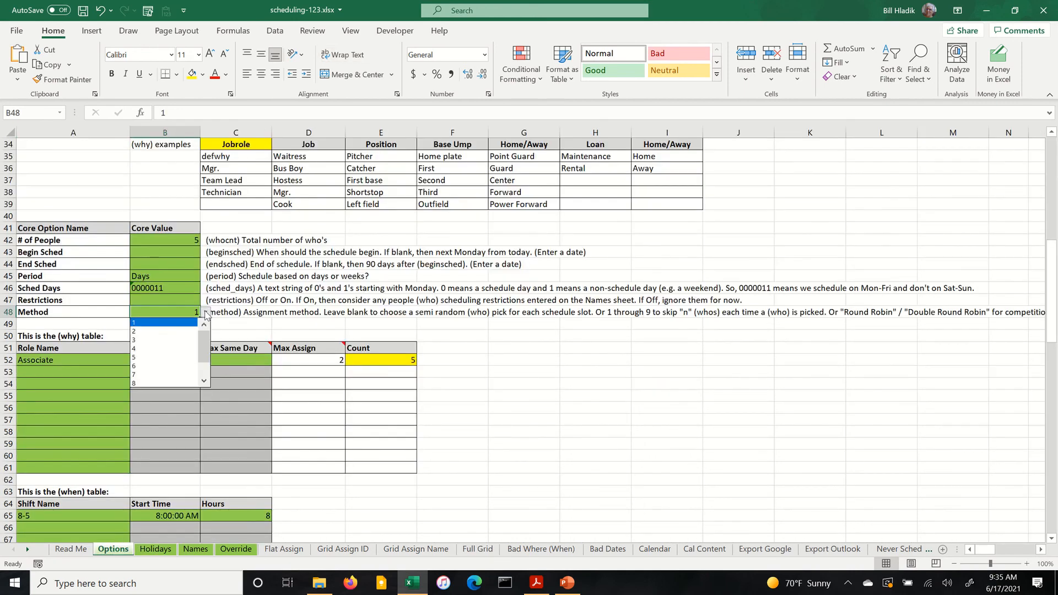
pyautogui.click(159, 332)
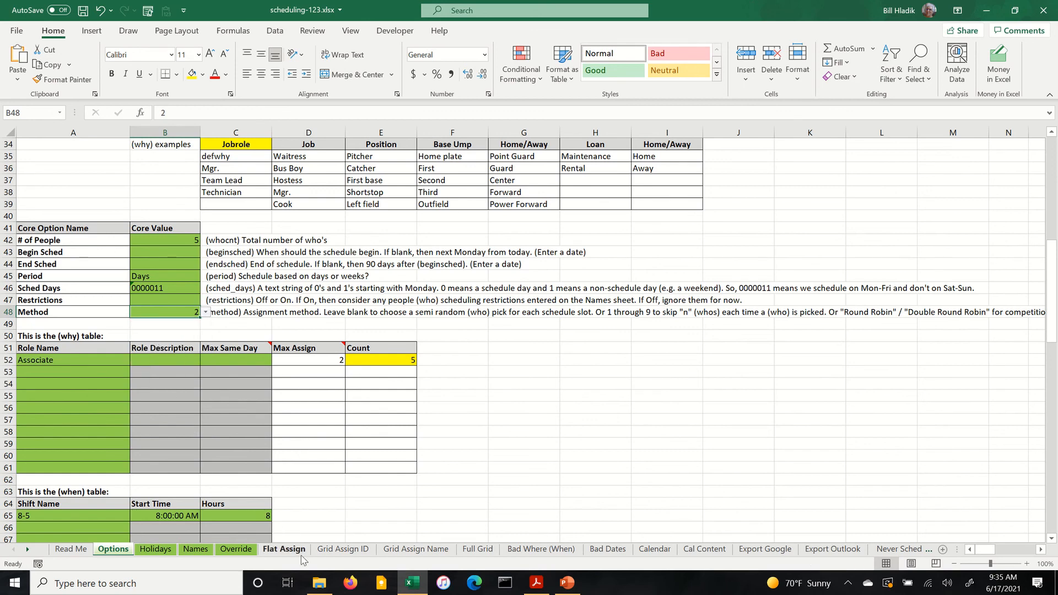
pyautogui.click(477, 549)
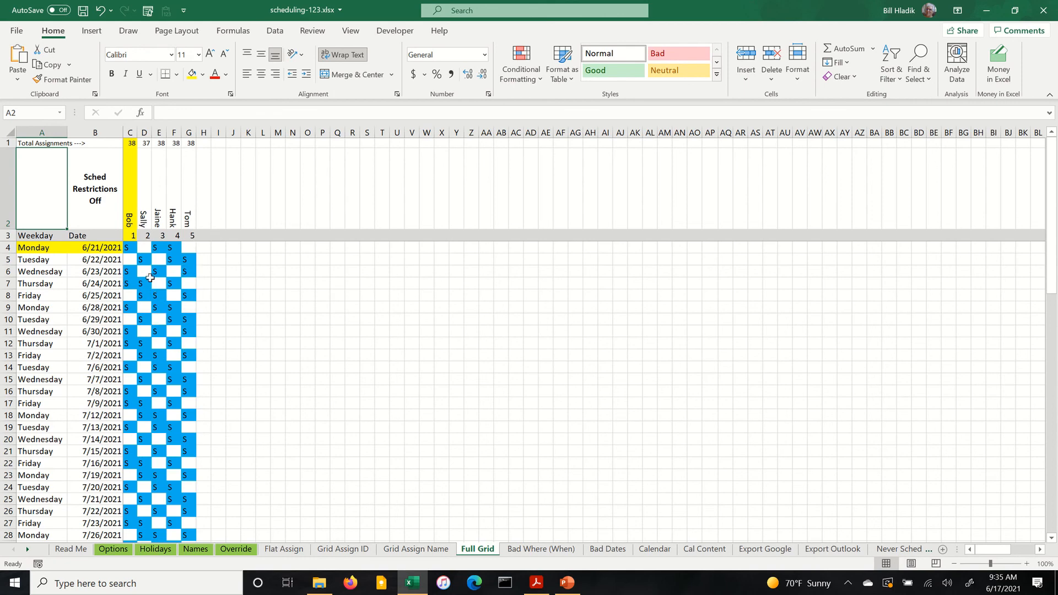
# Set the # of People core option on the Options sheet to 10
pyautogui.click(123, 549)
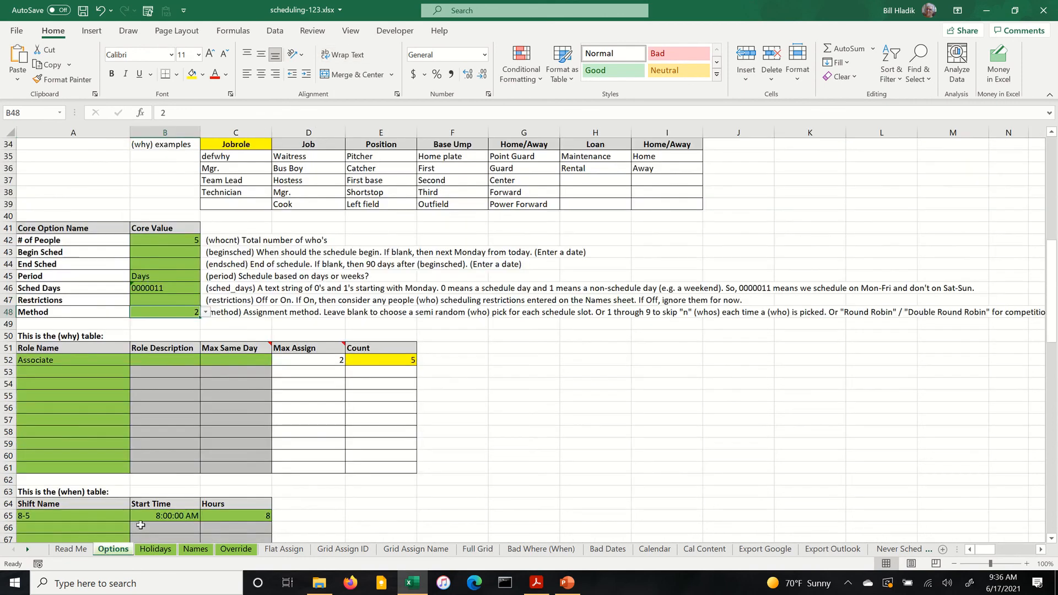
pyautogui.click(185, 241)
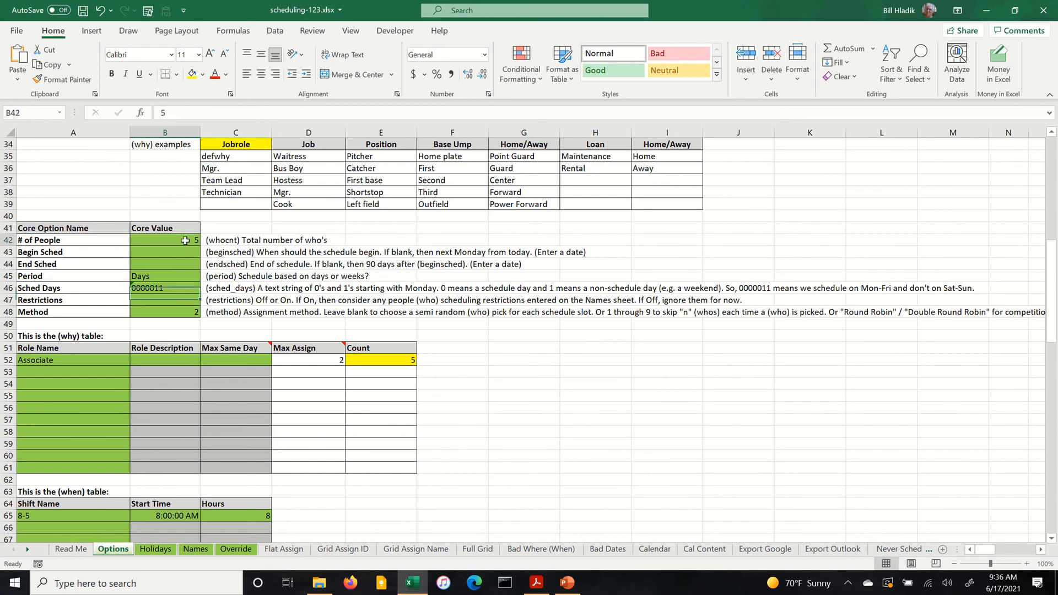
pyautogui.write('10')
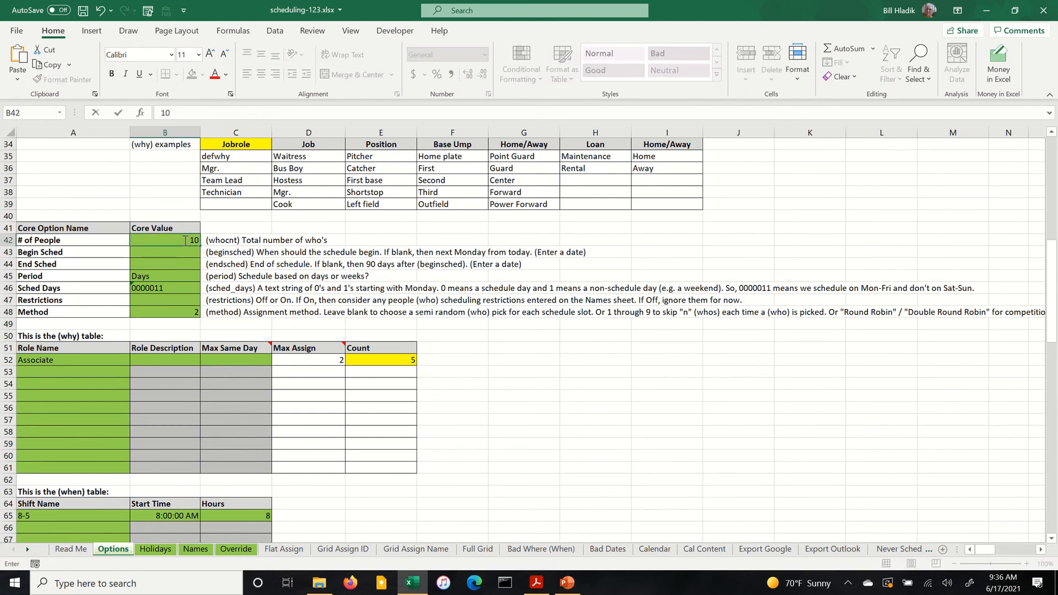
pyautogui.press('Return')
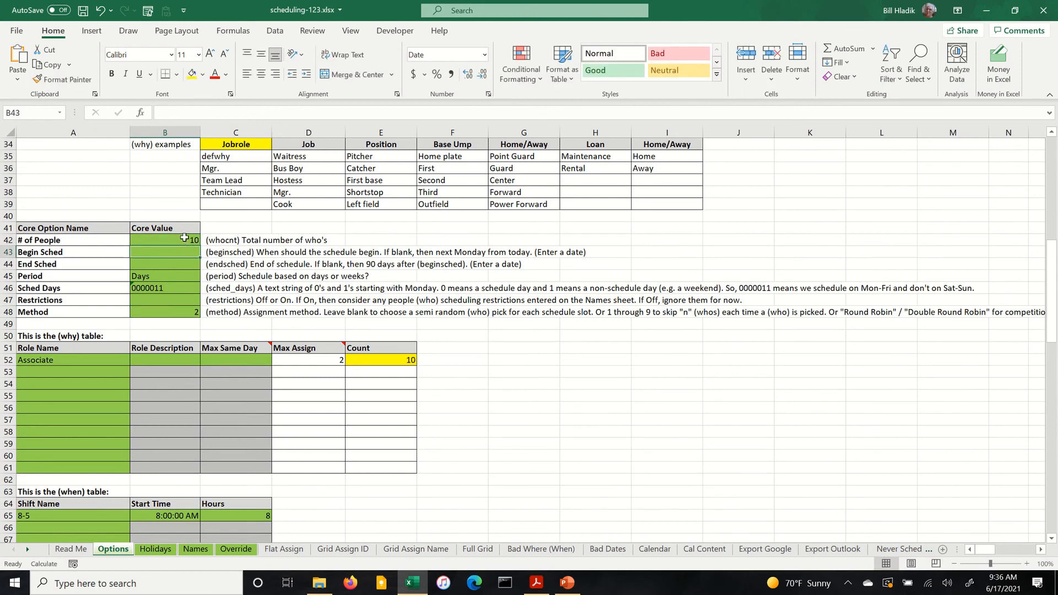
# Fill the People column of the Names sheet for IDs 6 to 10 with name 6 through name 10
pyautogui.click(194, 550)
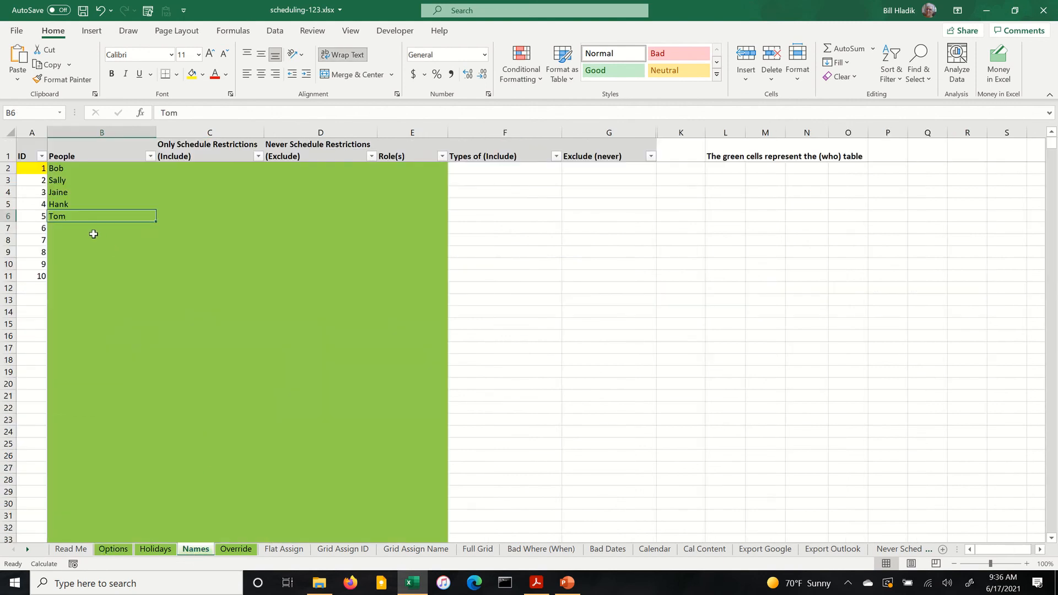
pyautogui.click(78, 230)
pyautogui.write('na')
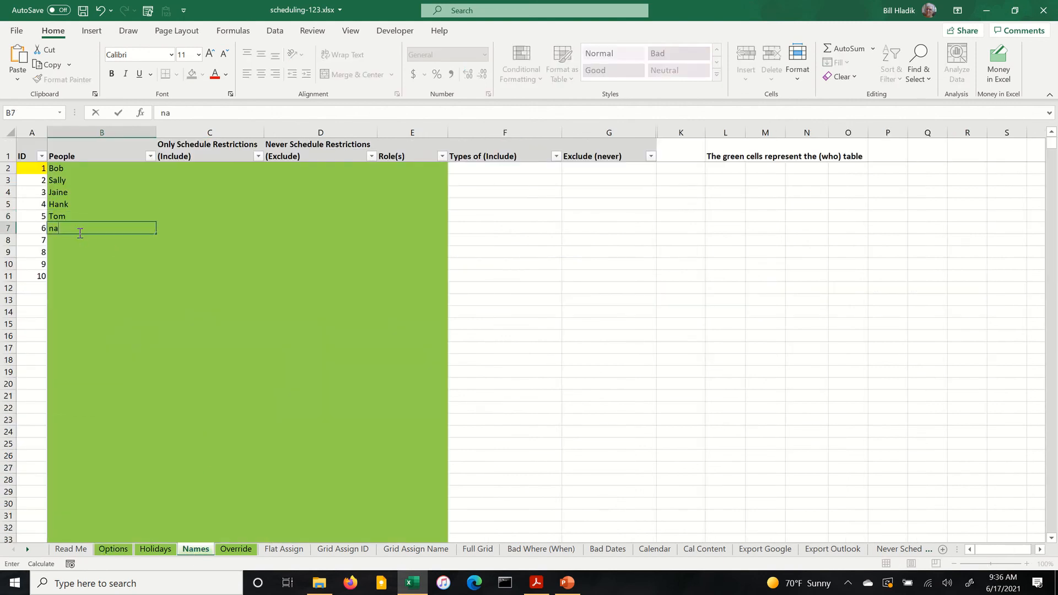
pyautogui.write('me 6')
pyautogui.press('Return')
pyautogui.write('name 7')
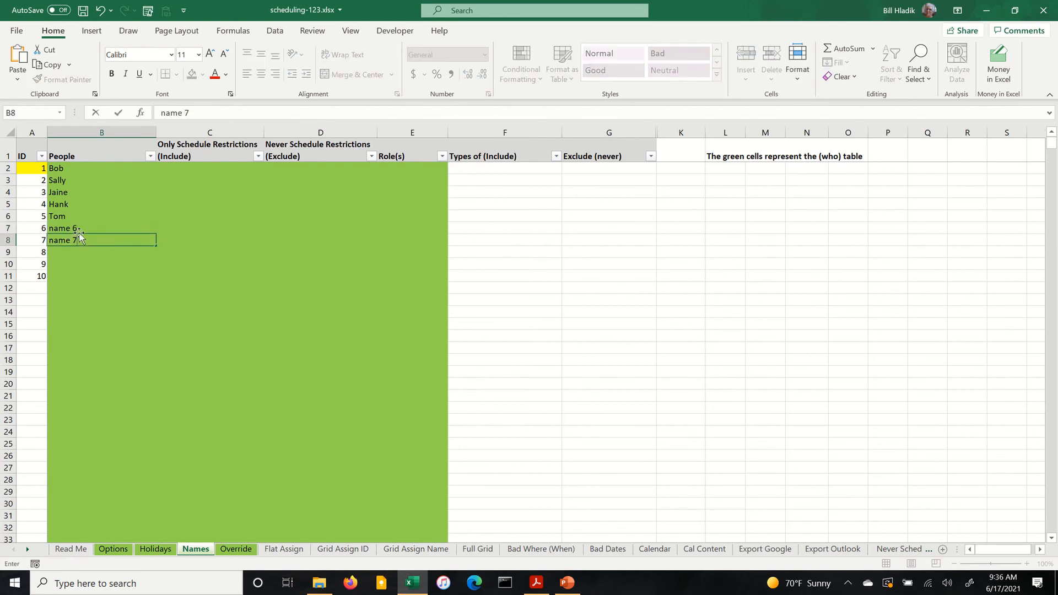
pyautogui.press('Return')
pyautogui.write('name ')
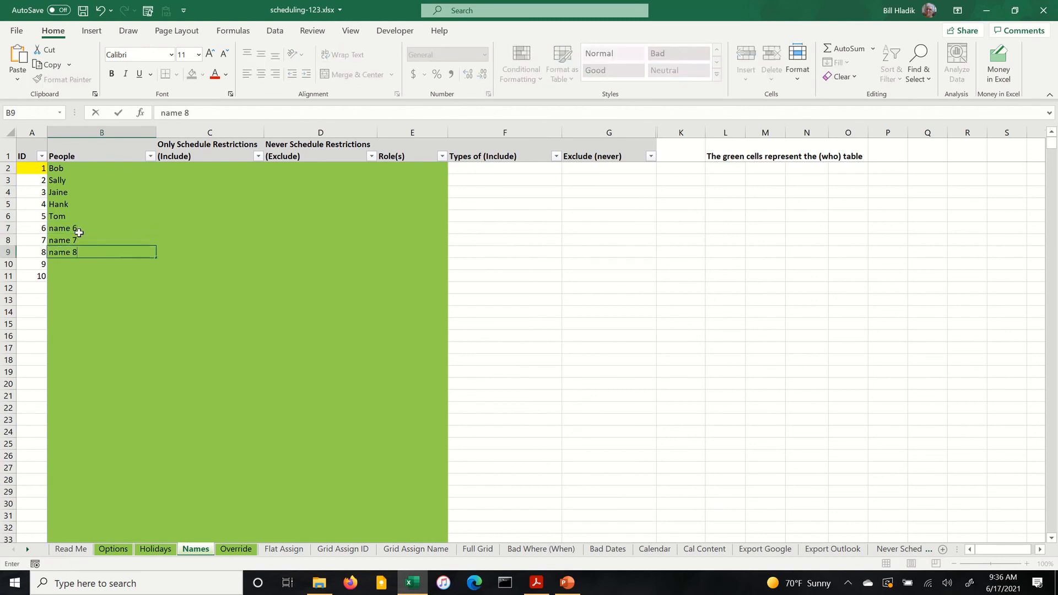
pyautogui.write('8')
pyautogui.press('Return')
pyautogui.write('name')
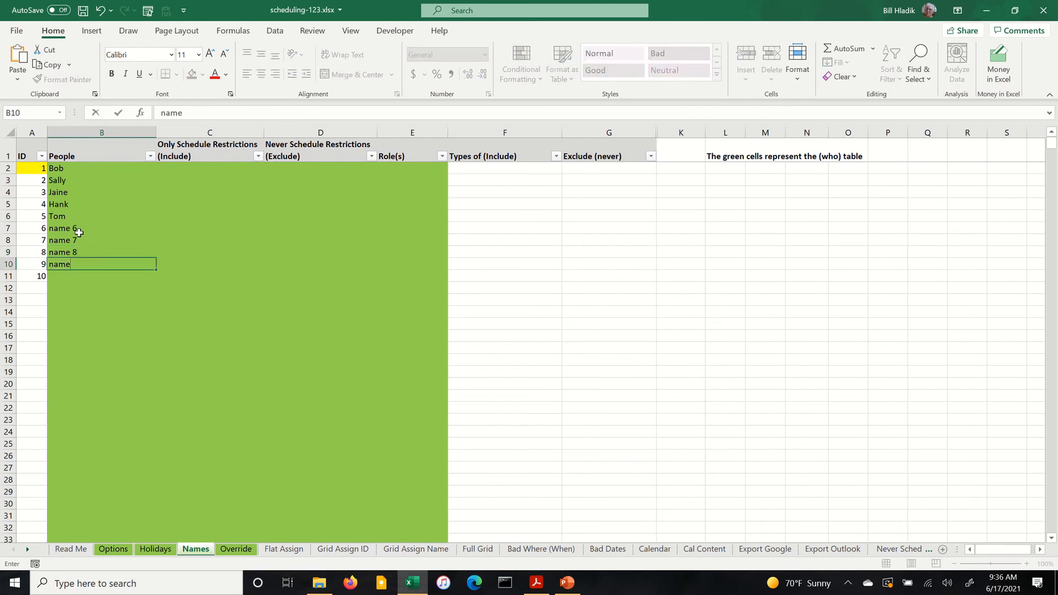
pyautogui.write(' 9')
pyautogui.press('Return')
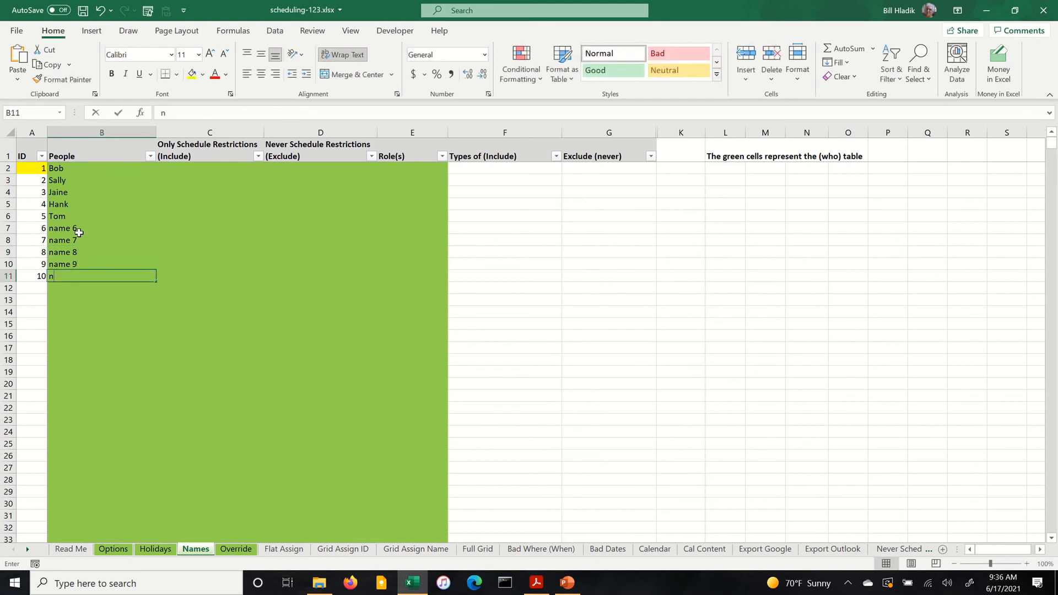
pyautogui.write('name 10')
pyautogui.press('Return')
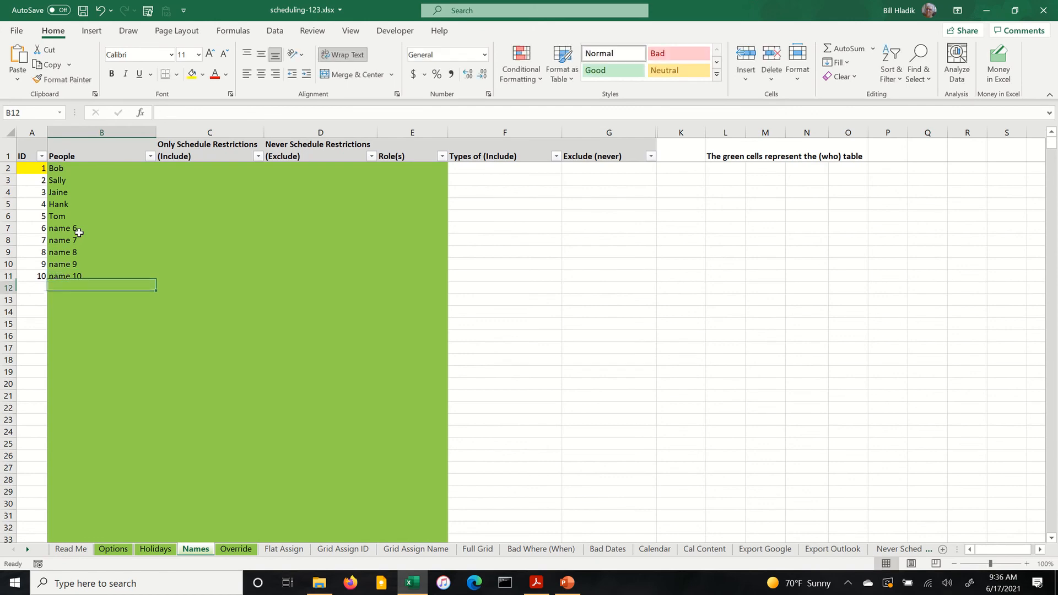
# Compare each person's total assignments on the Full Grid sheet with the core options on the Options sheet
pyautogui.click(478, 550)
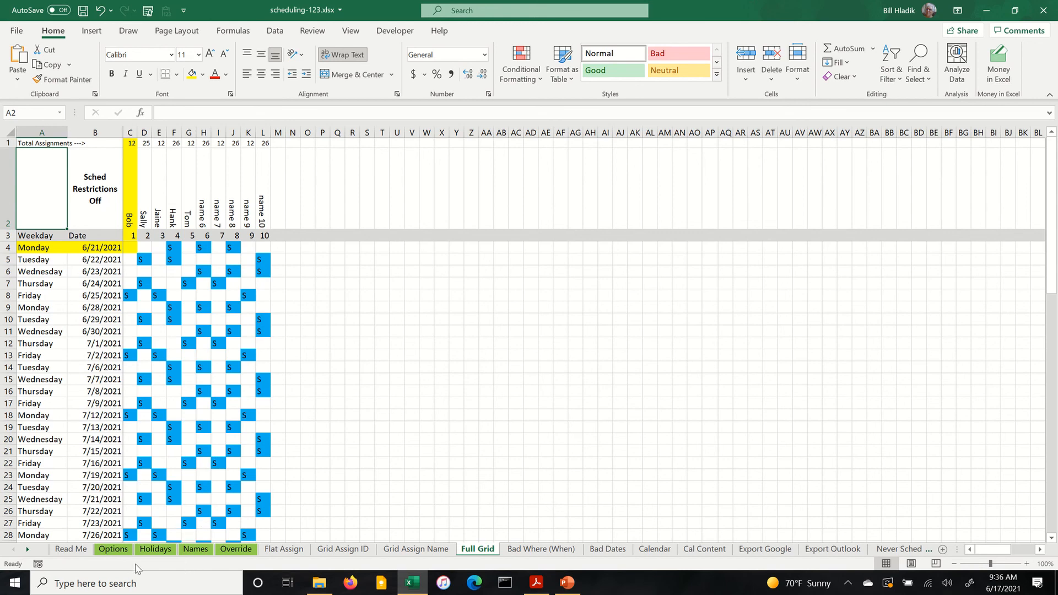
pyautogui.click(113, 549)
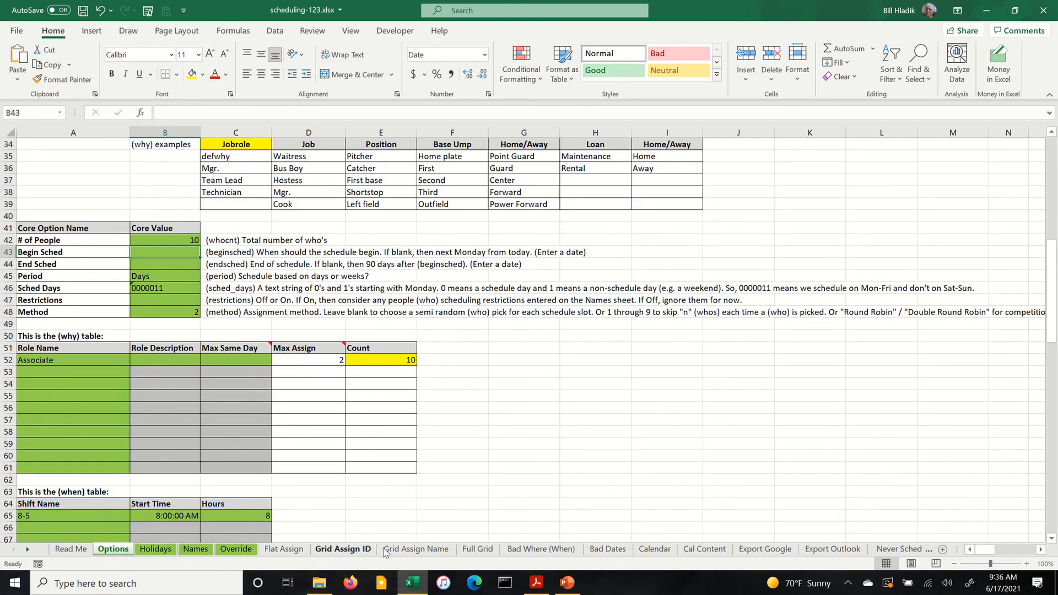
pyautogui.click(478, 548)
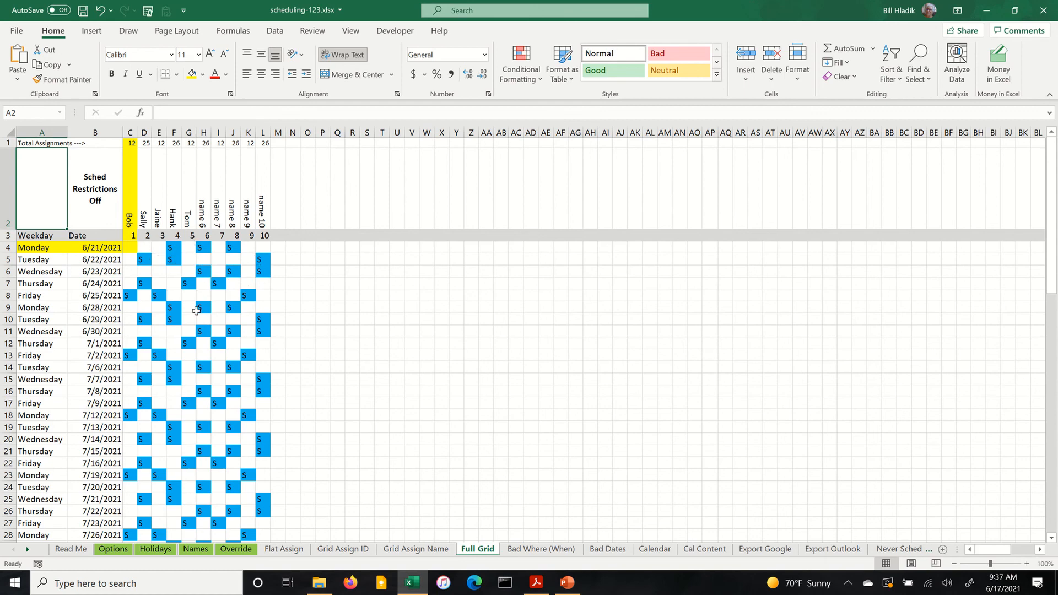
pyautogui.click(115, 550)
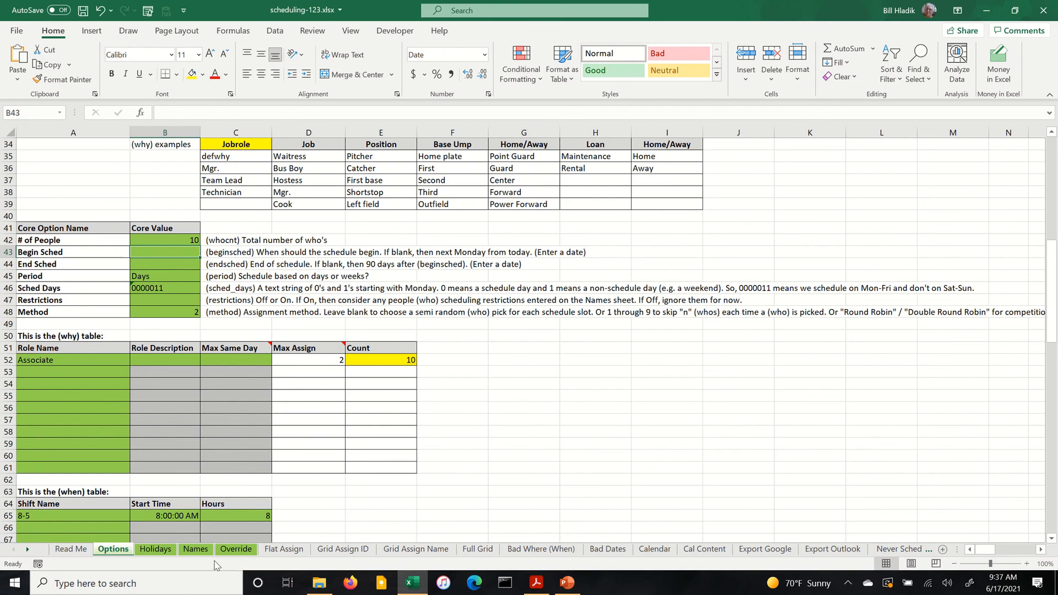
pyautogui.click(480, 550)
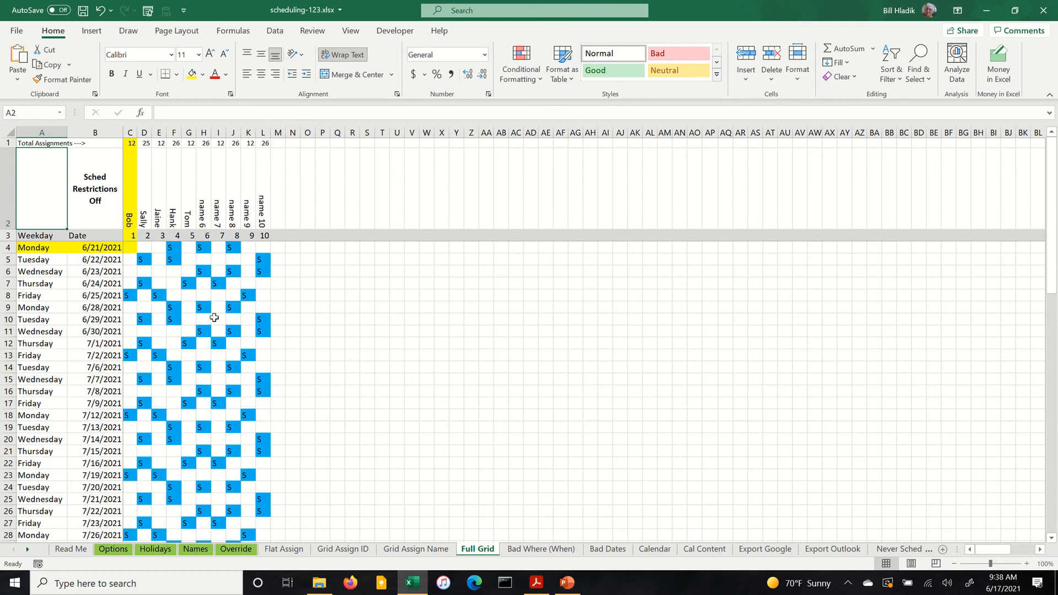
# Set the Method core option on the Options sheet to 5 and check how assignments are distributed on the Full Grid sheet
pyautogui.click(113, 549)
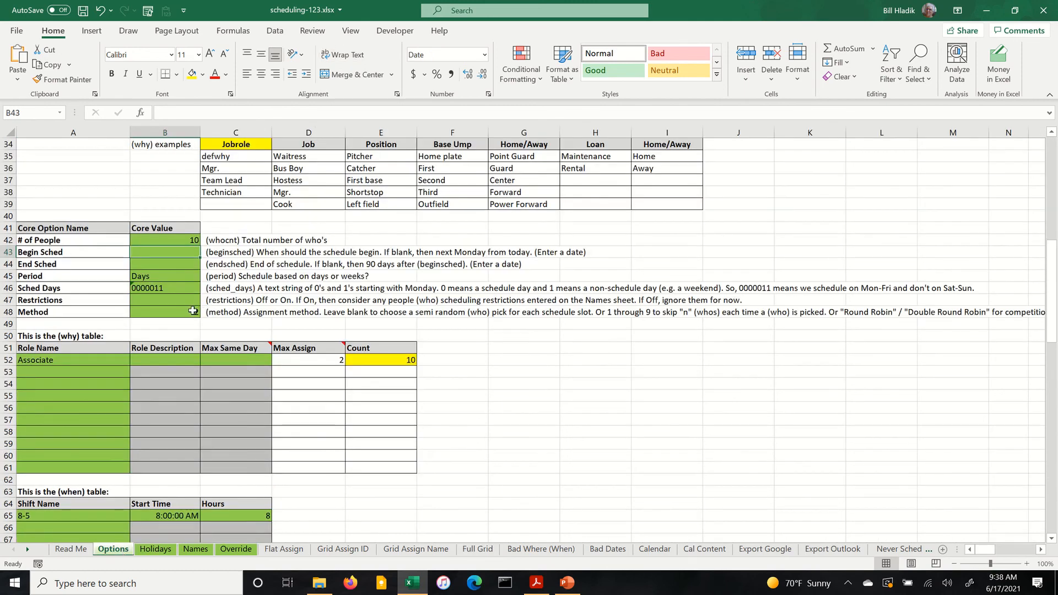
pyautogui.click(196, 312)
pyautogui.click(205, 313)
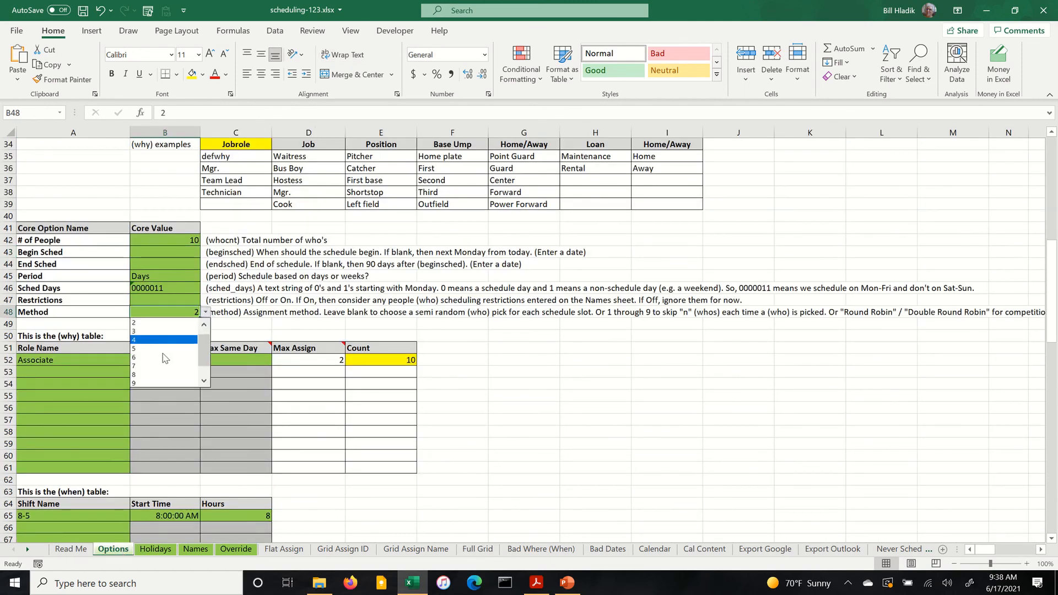
pyautogui.click(149, 349)
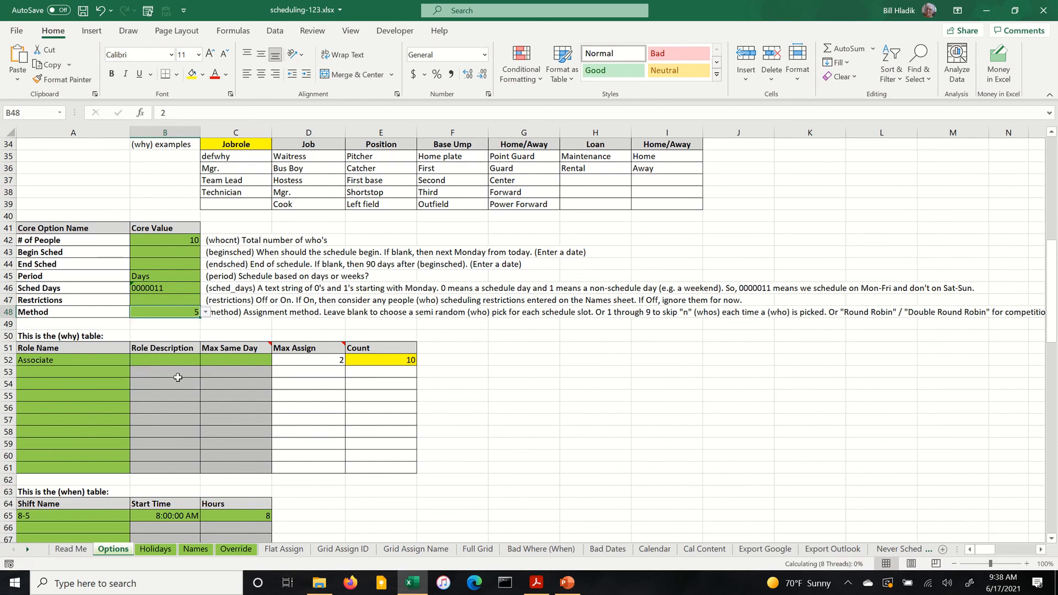
pyautogui.click(477, 548)
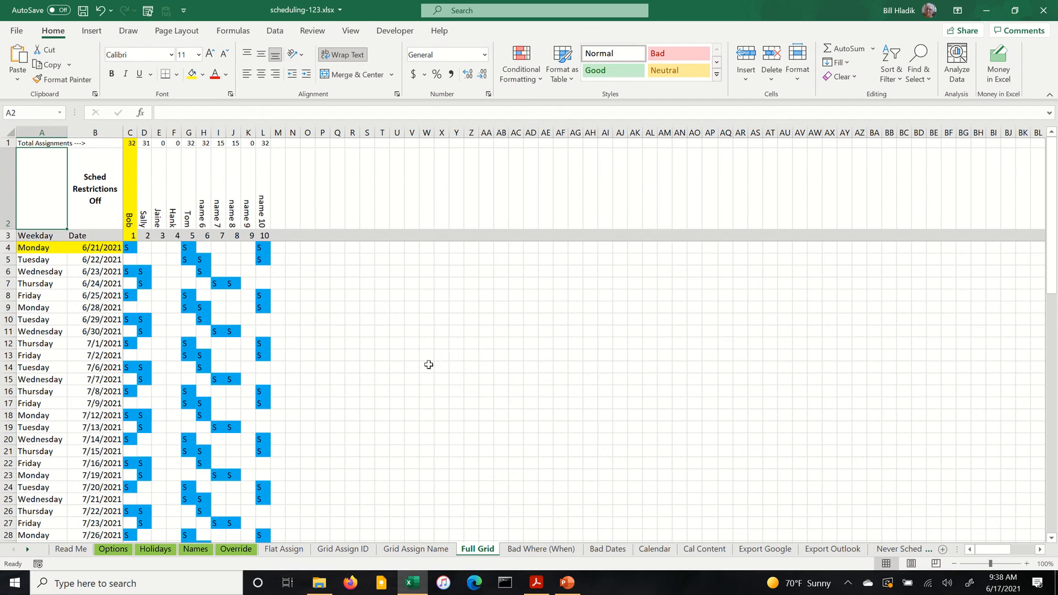
# Glance at the people list on the Names sheet and return to the core options on the Options sheet
pyautogui.click(196, 548)
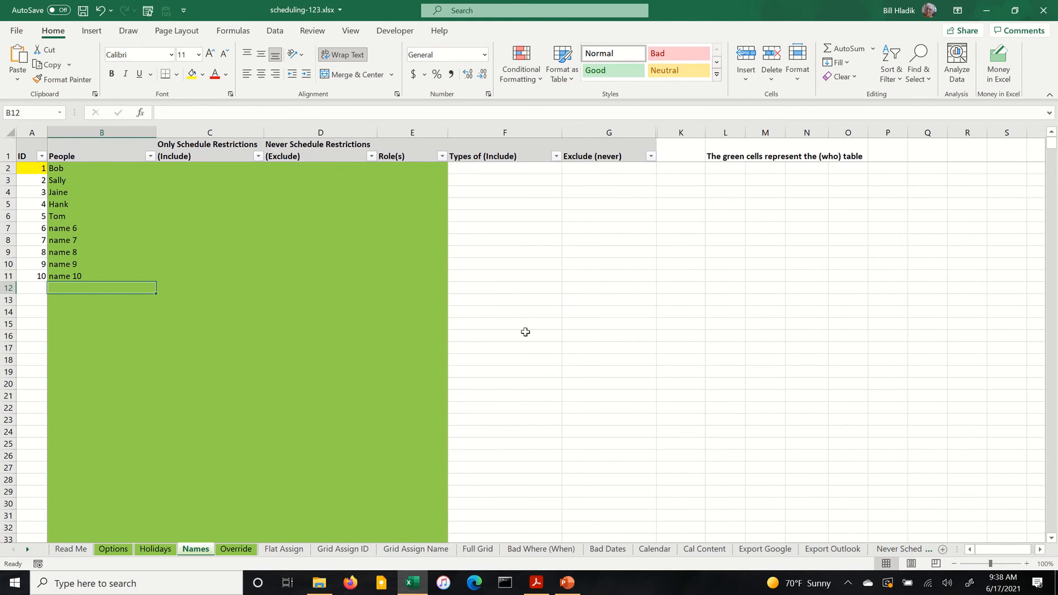
pyautogui.click(121, 551)
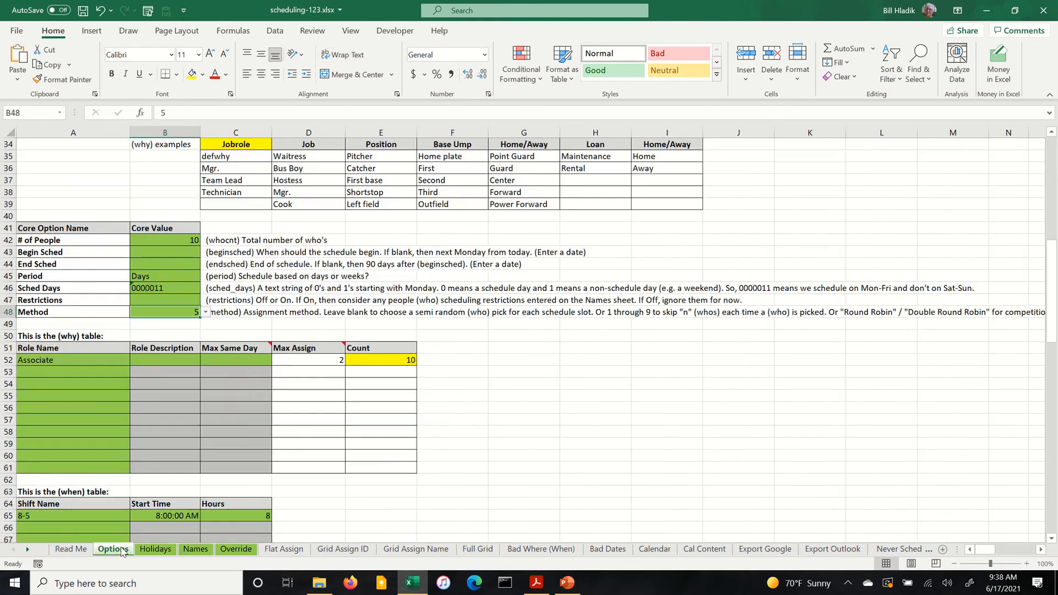